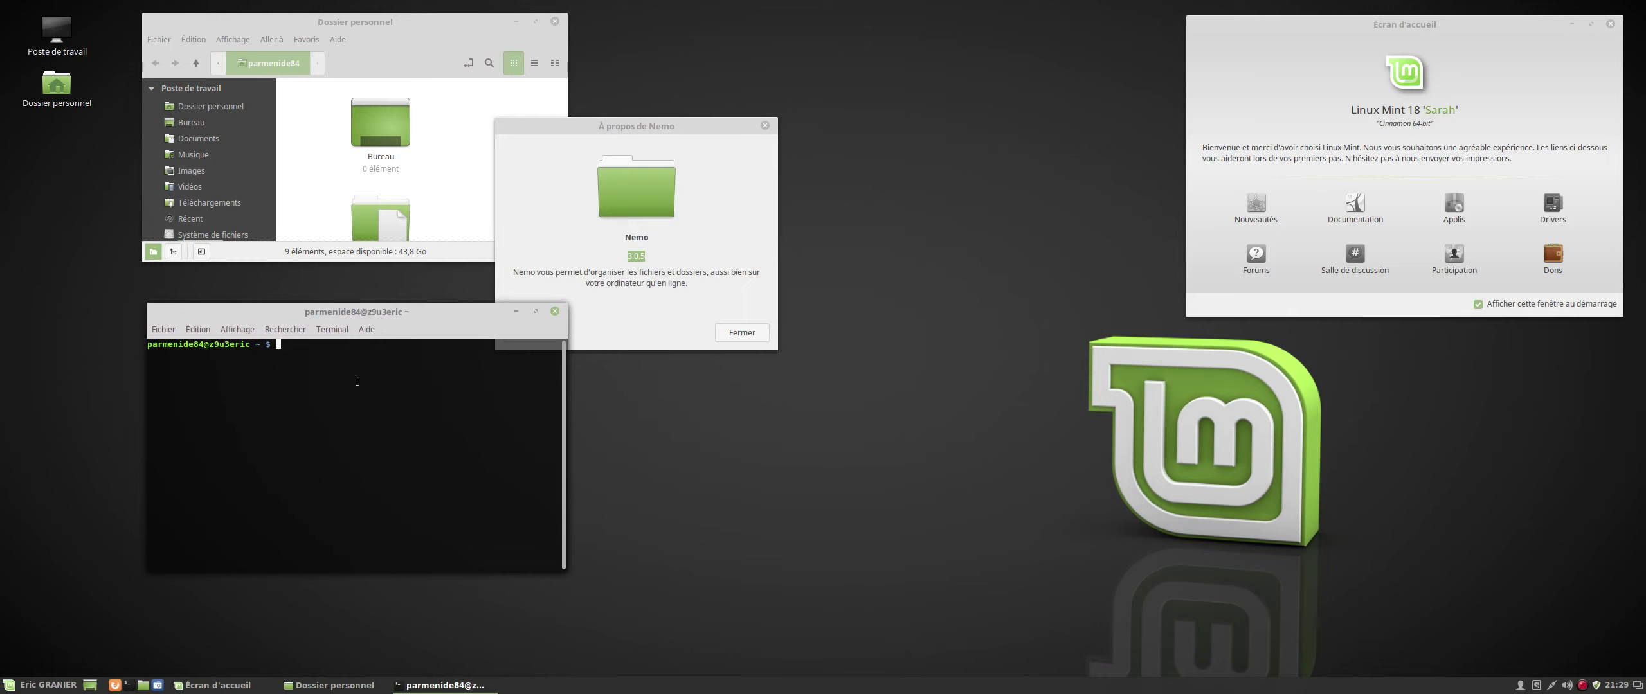
Step: Run uname -a in the terminal and highlight the kernel version in its output
{"action": "type", "text": "uname -a"}
{"action": "key", "text": "Return"}
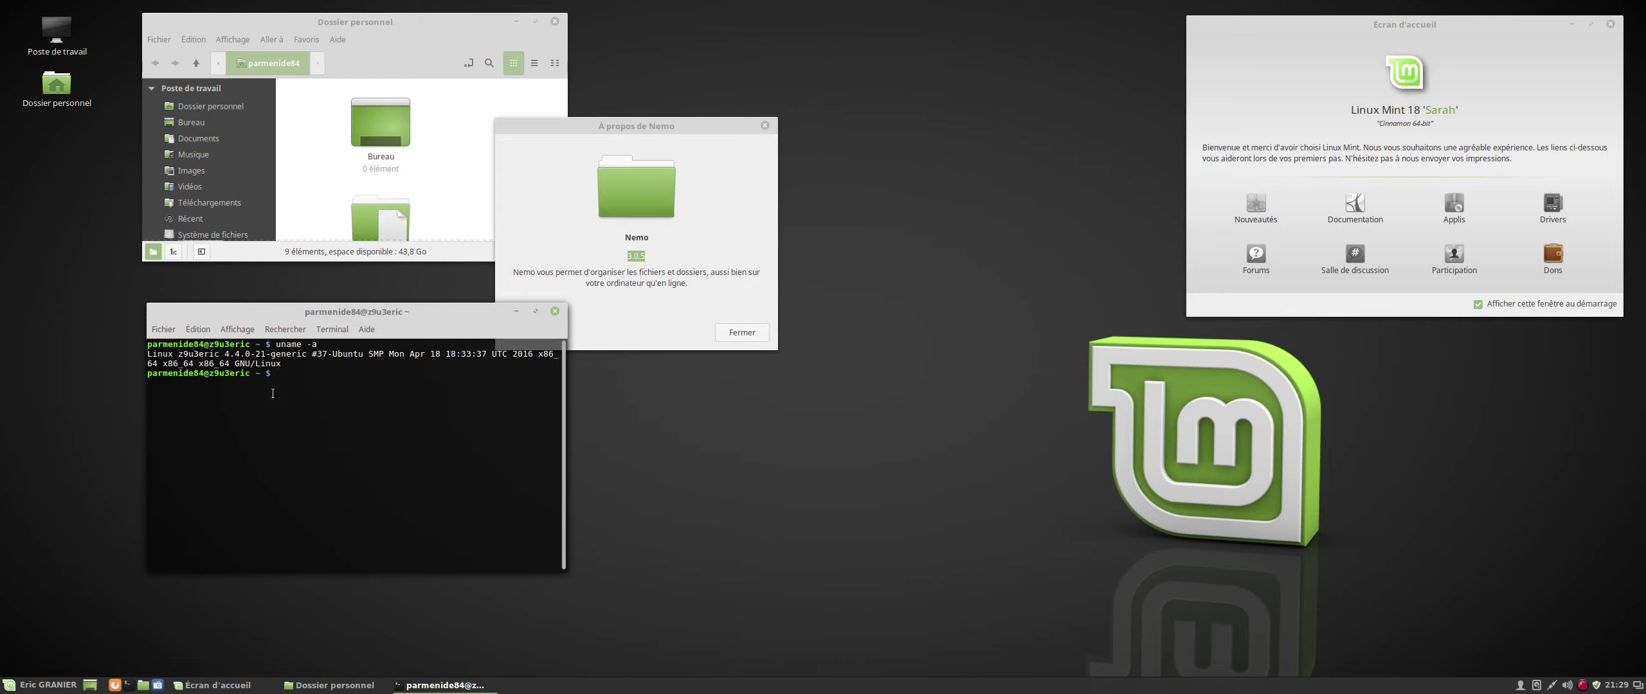
{"action": "left_click_drag", "start_coordinate": [220, 353], "coordinate": [307, 354]}
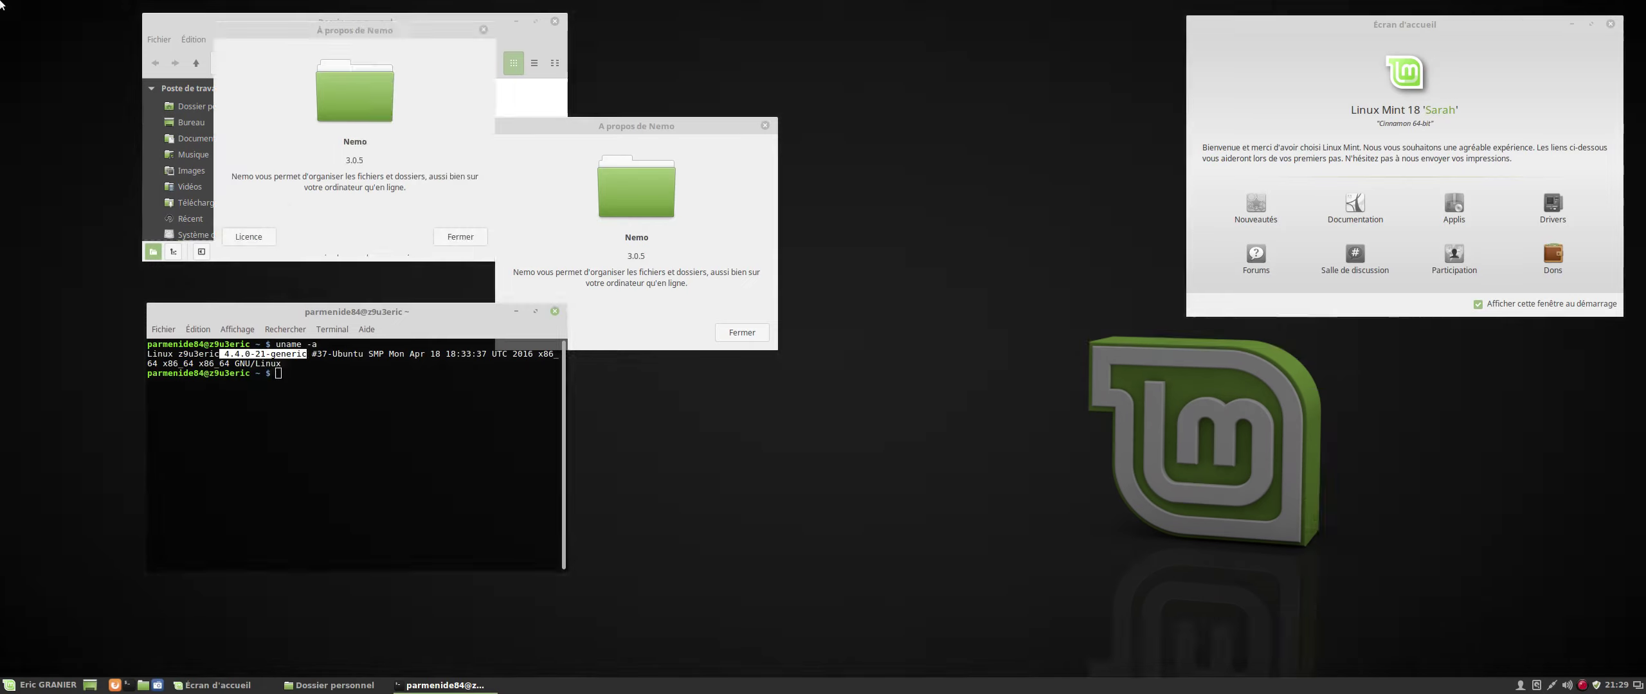
Step: Switch to the second workspace and load the Linux Mint home page from the bookmark in Firefox
{"action": "key", "text": "ctrl+alt+Up"}
{"action": "left_click", "coordinate": [1150, 145]}
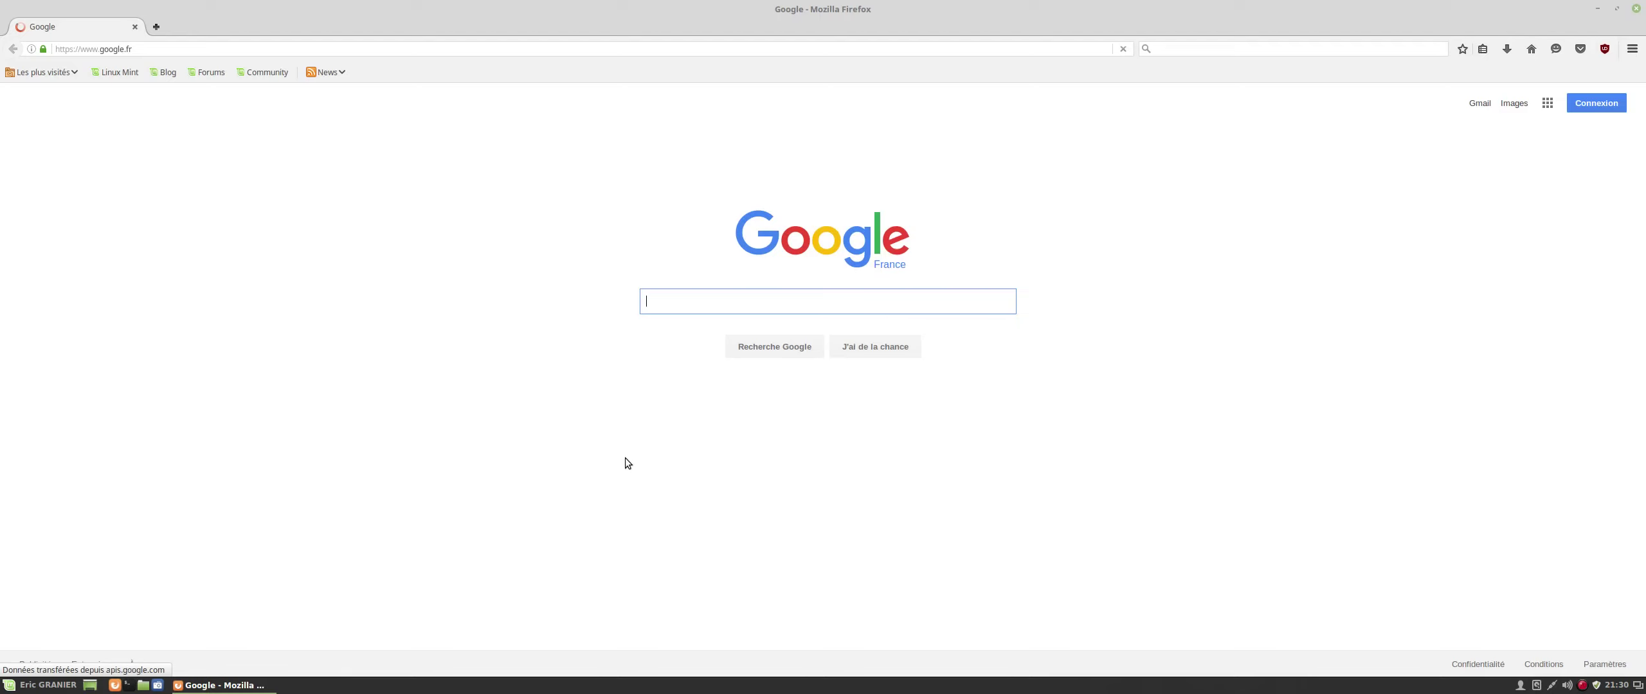
{"action": "left_click", "coordinate": [118, 74]}
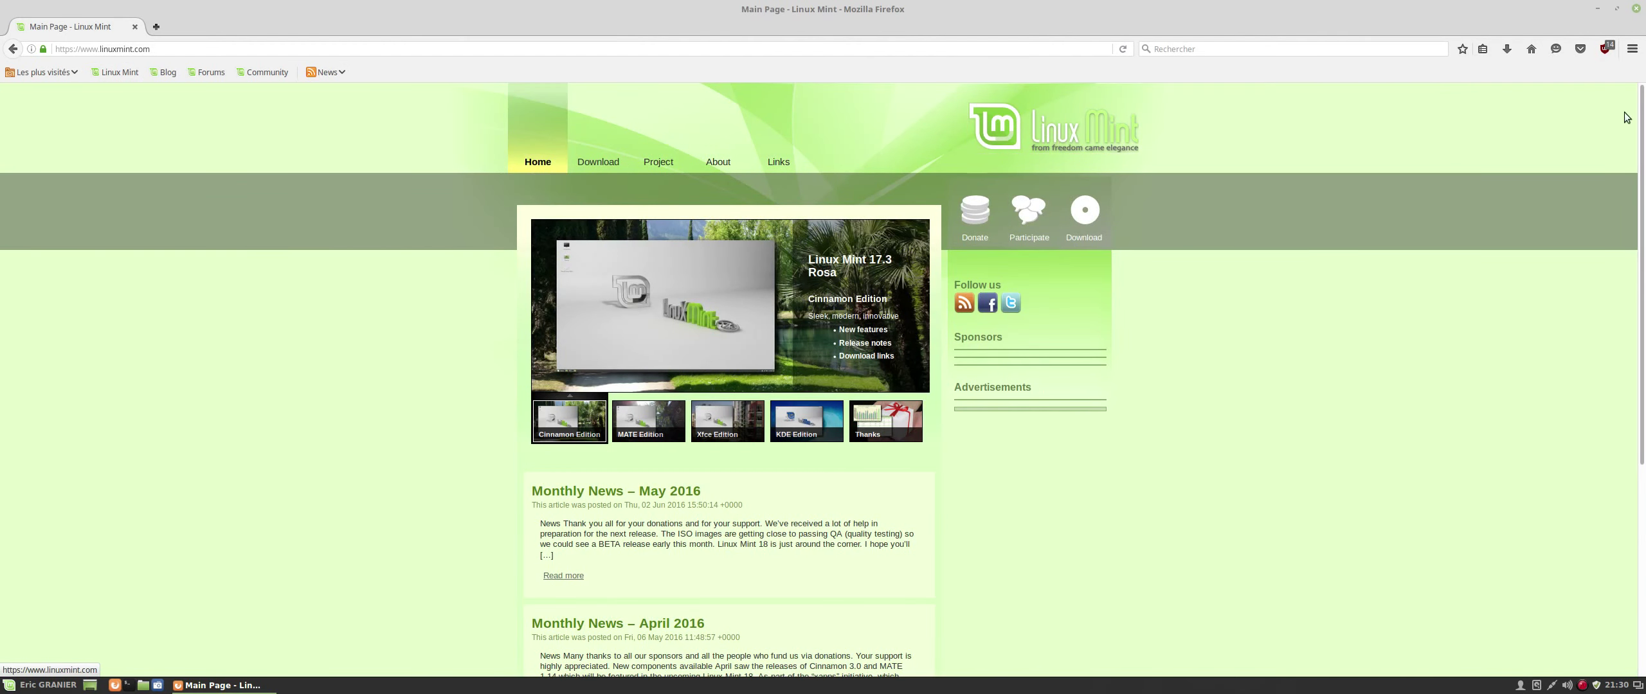
Step: Show the About Mozilla Firefox information and highlight the browser's version number
{"action": "left_click", "coordinate": [1637, 51]}
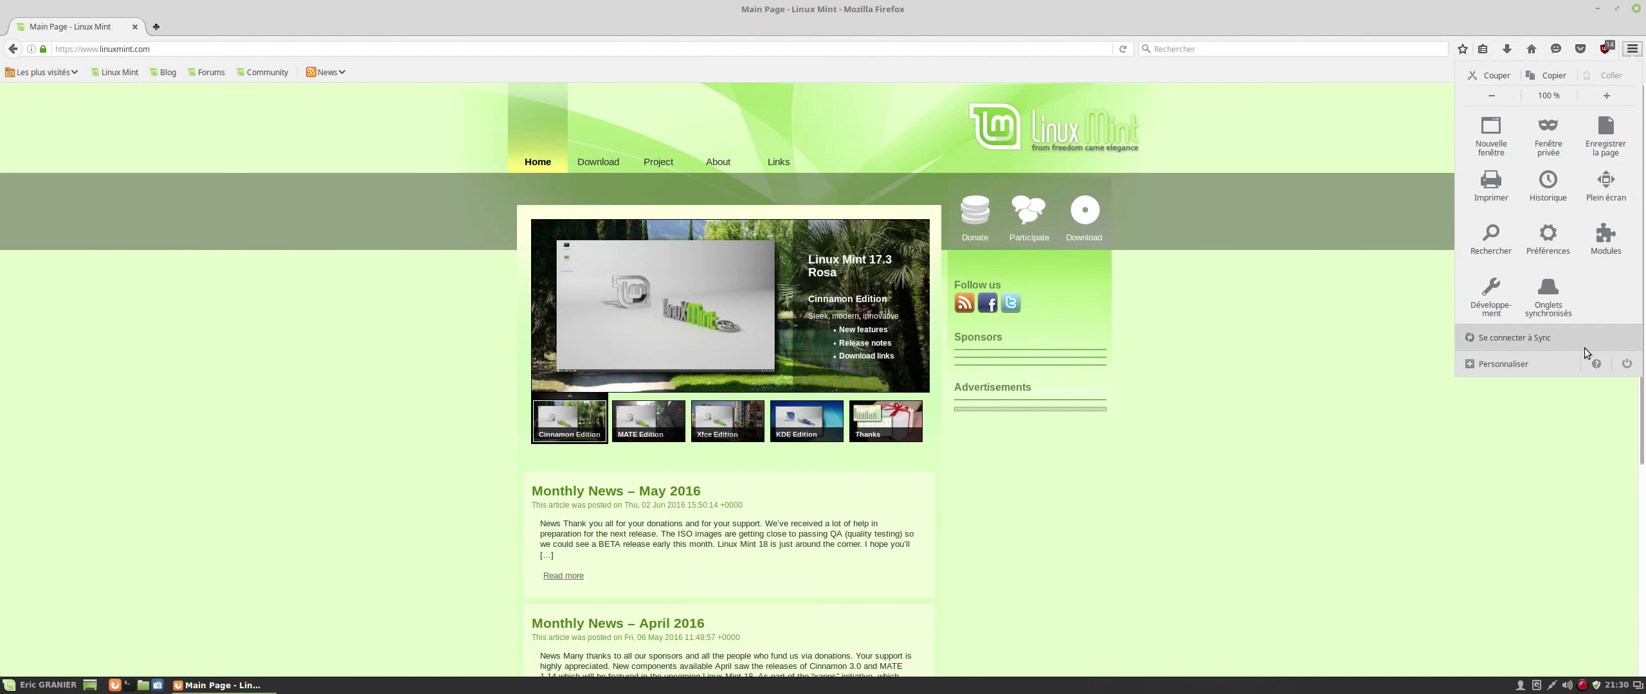
{"action": "left_click", "coordinate": [1597, 365]}
{"action": "left_click", "coordinate": [1548, 227]}
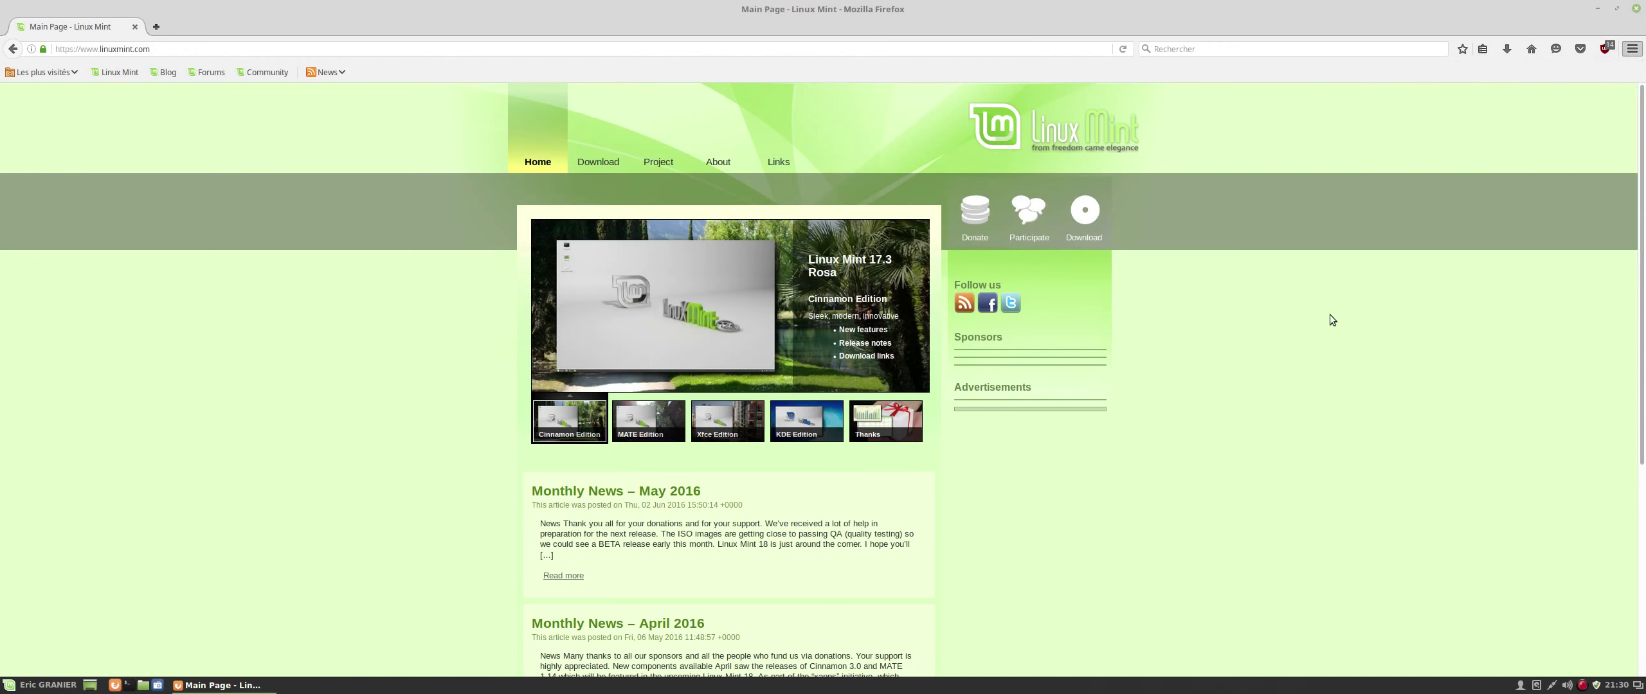
{"action": "left_click_drag", "start_coordinate": [906, 248], "coordinate": [865, 269]}
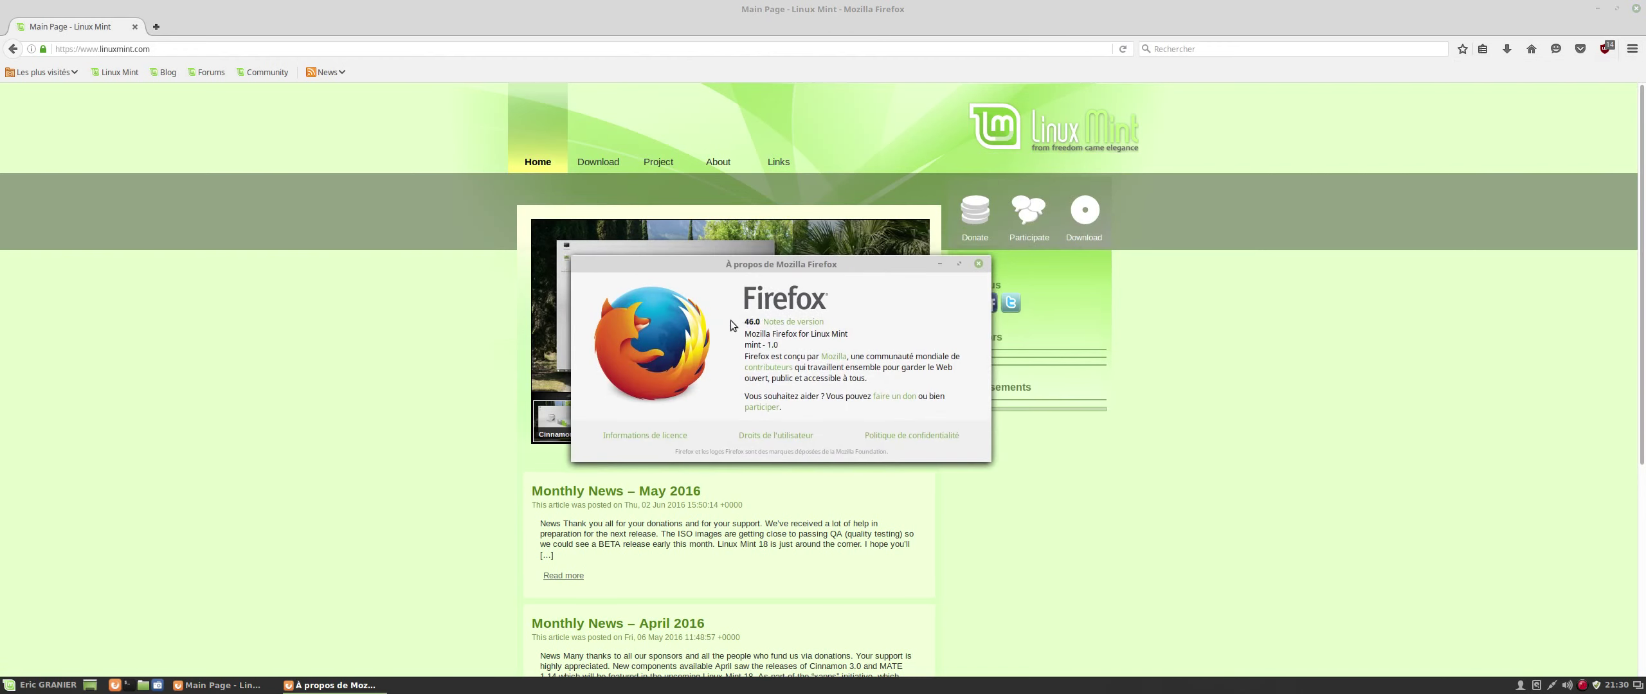
{"action": "left_click_drag", "start_coordinate": [746, 321], "coordinate": [753, 322]}
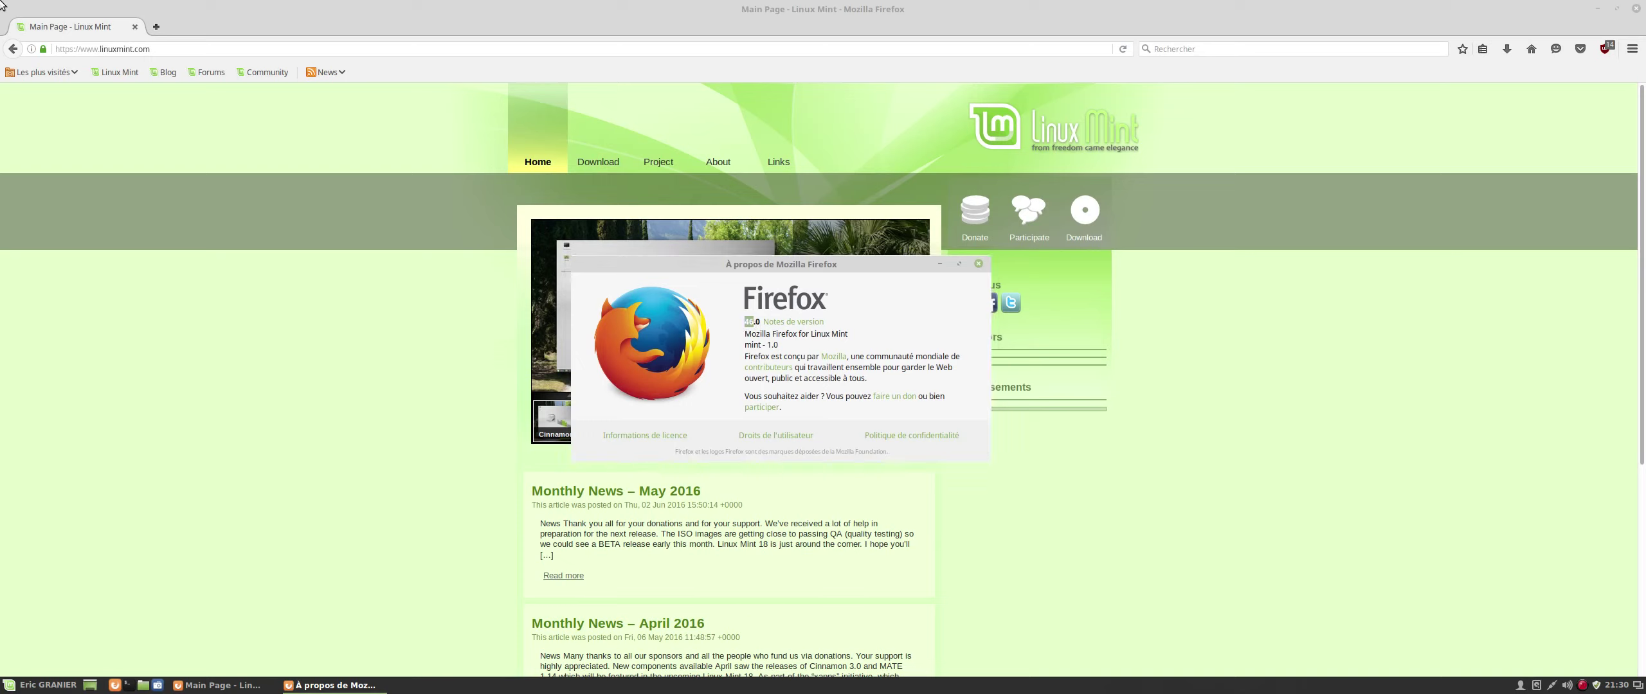
Step: Switch to the empty workspace Bureau 3 and view the Themes settings and their miscellaneous options in the system settings
{"action": "key", "text": "ctrl+alt+Up"}
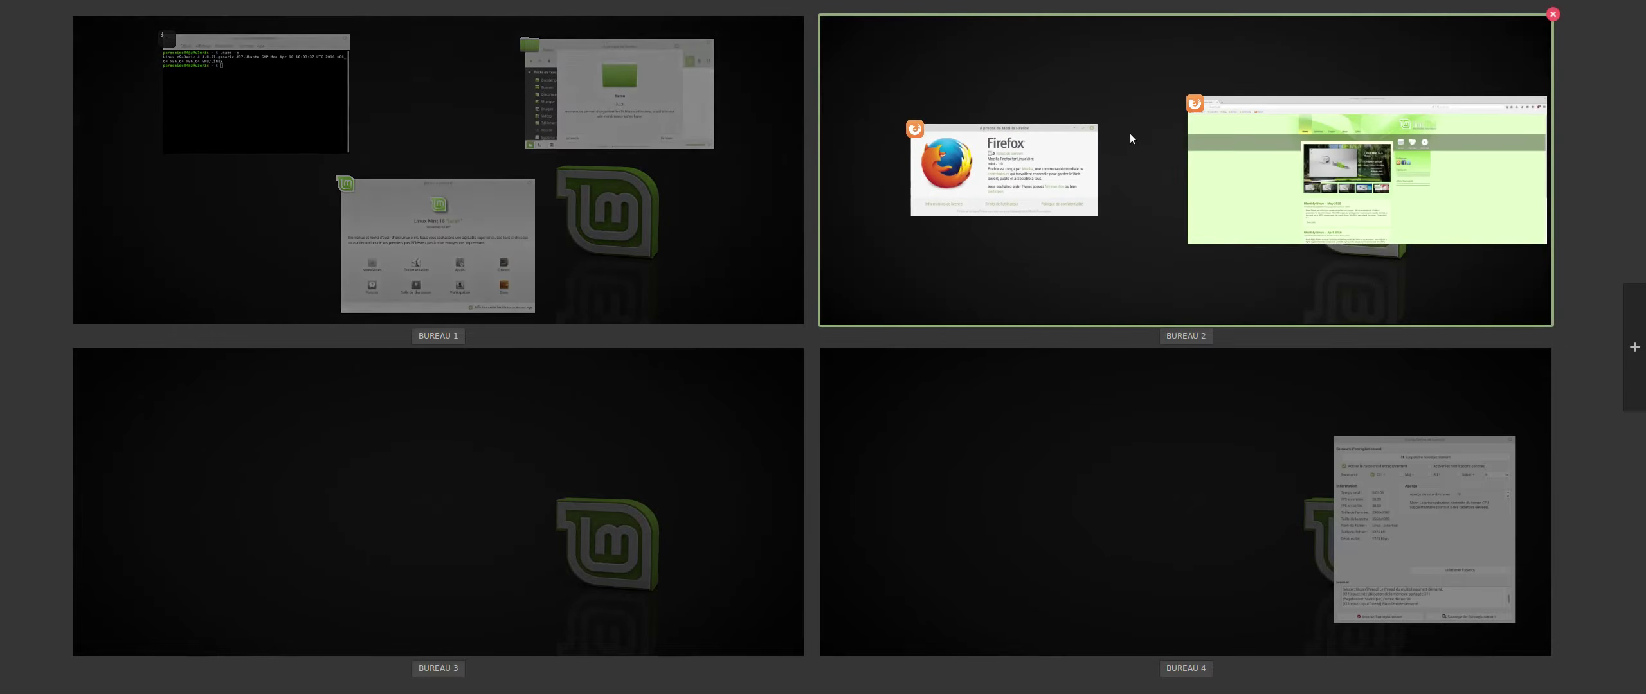
{"action": "left_click", "coordinate": [553, 500]}
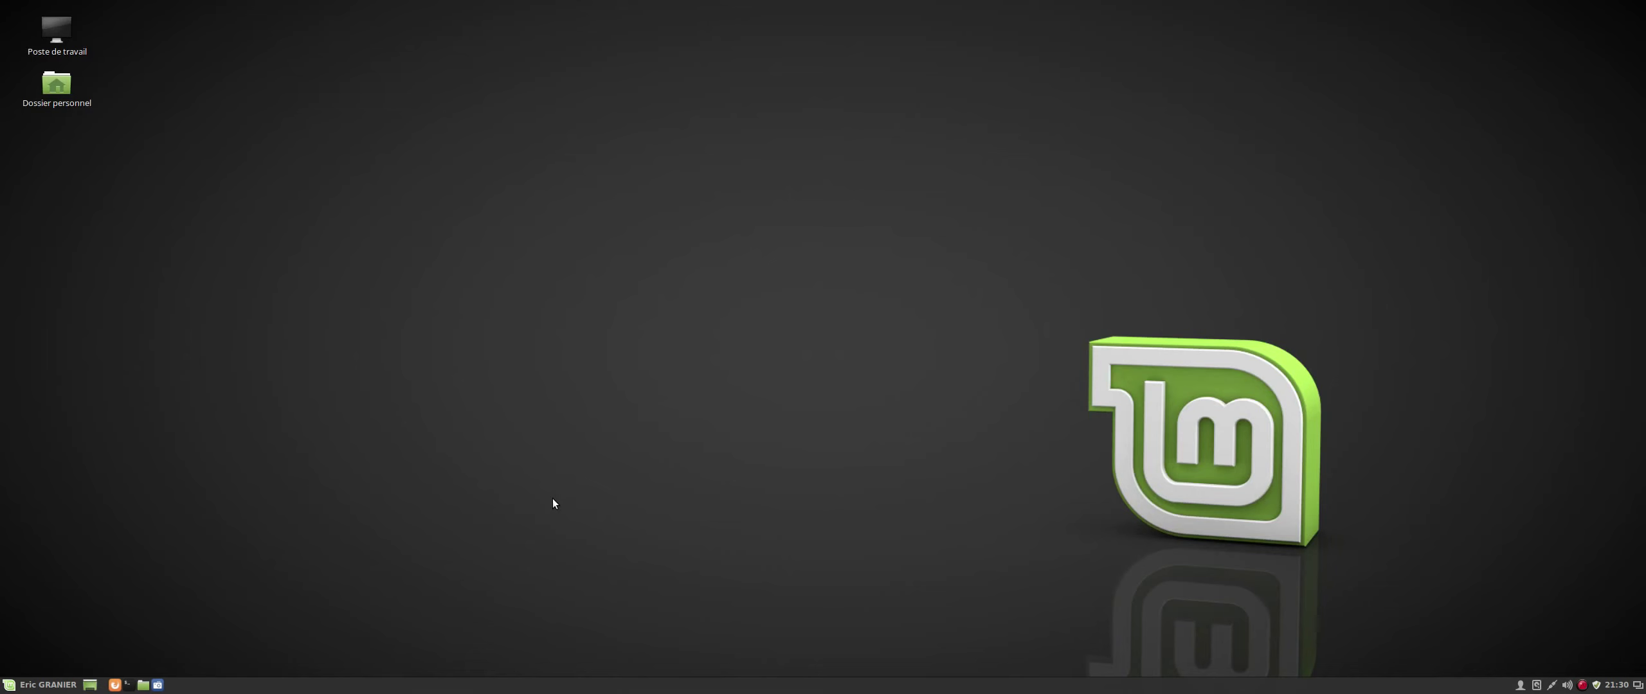
{"action": "left_click", "coordinate": [47, 686]}
{"action": "key", "text": "Escape"}
{"action": "scroll", "coordinate": [953, 241], "scroll_direction": "down", "scroll_amount": 1}
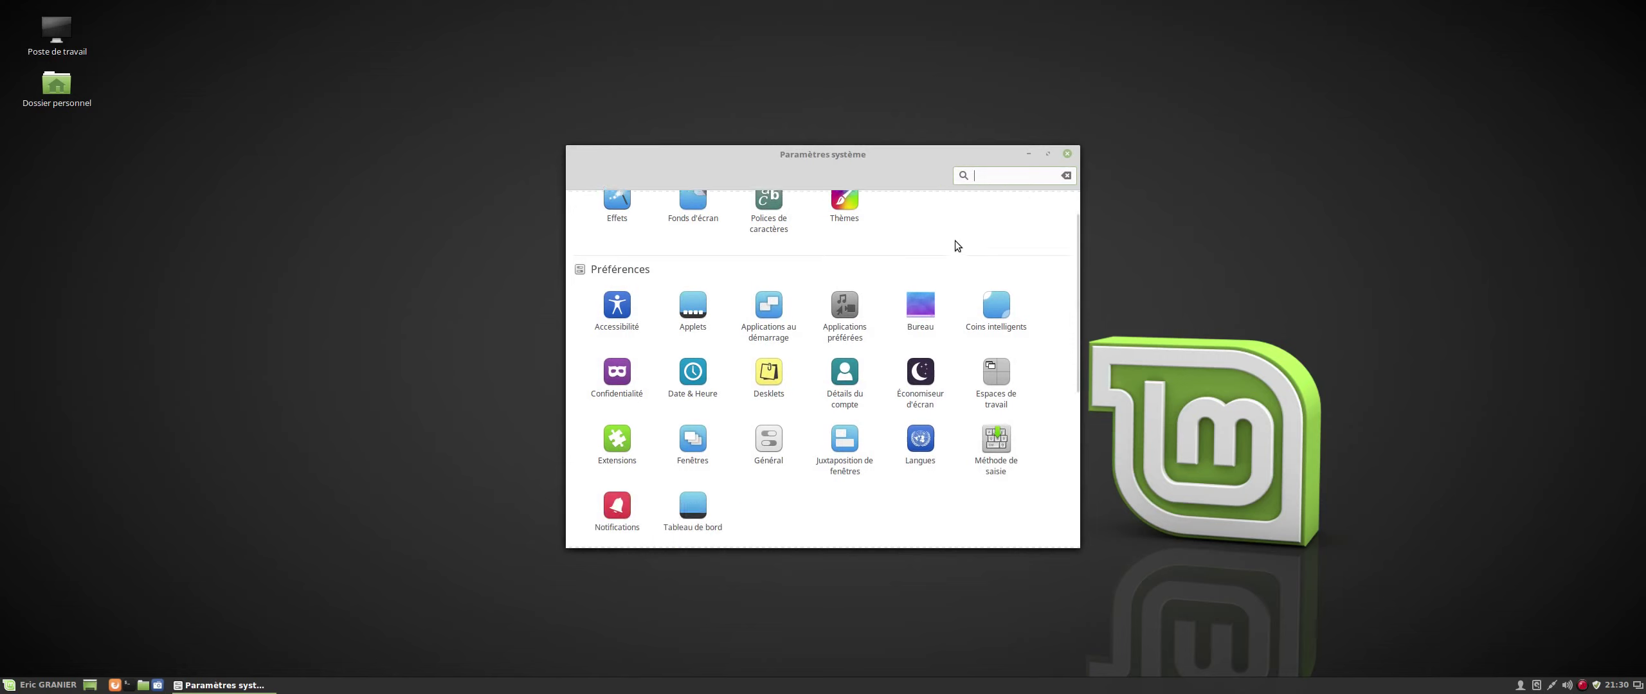
{"action": "scroll", "coordinate": [951, 250], "scroll_direction": "up", "scroll_amount": 1}
{"action": "left_click", "coordinate": [847, 242]}
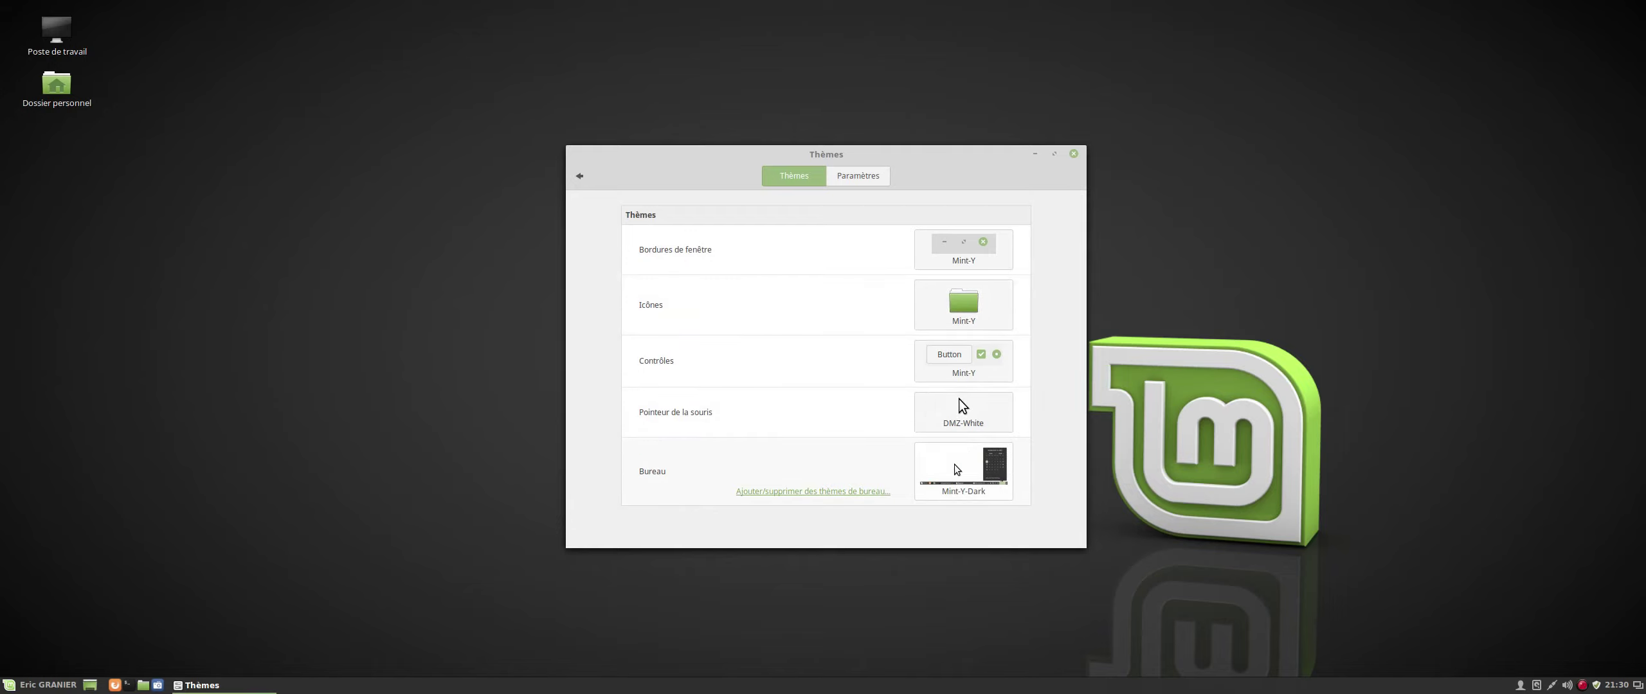
{"action": "left_click", "coordinate": [859, 176]}
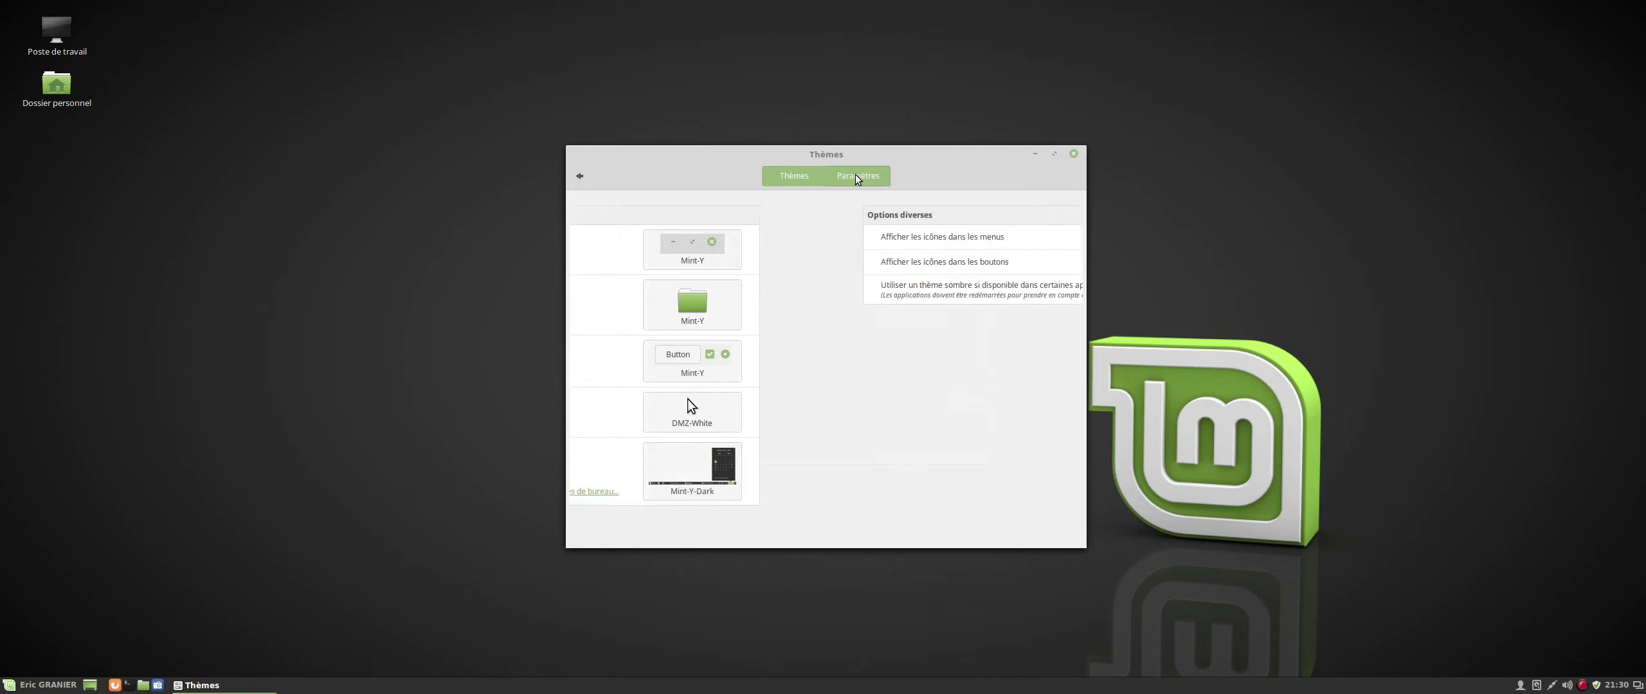
Step: Return to the settings overview, view the system information page and close the system settings
{"action": "left_click", "coordinate": [580, 176]}
{"action": "scroll", "coordinate": [816, 320], "scroll_direction": "down", "scroll_amount": 5}
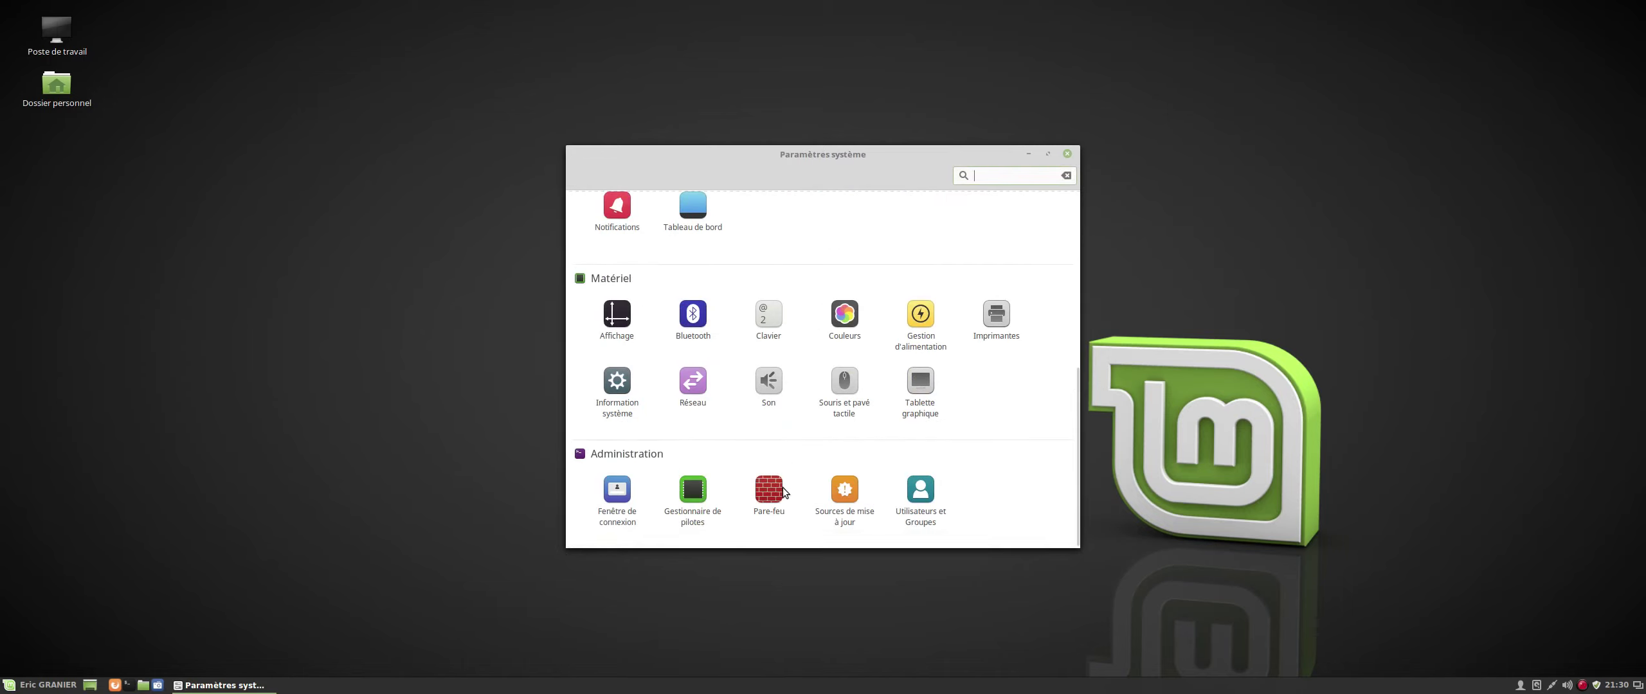
{"action": "left_click", "coordinate": [622, 394]}
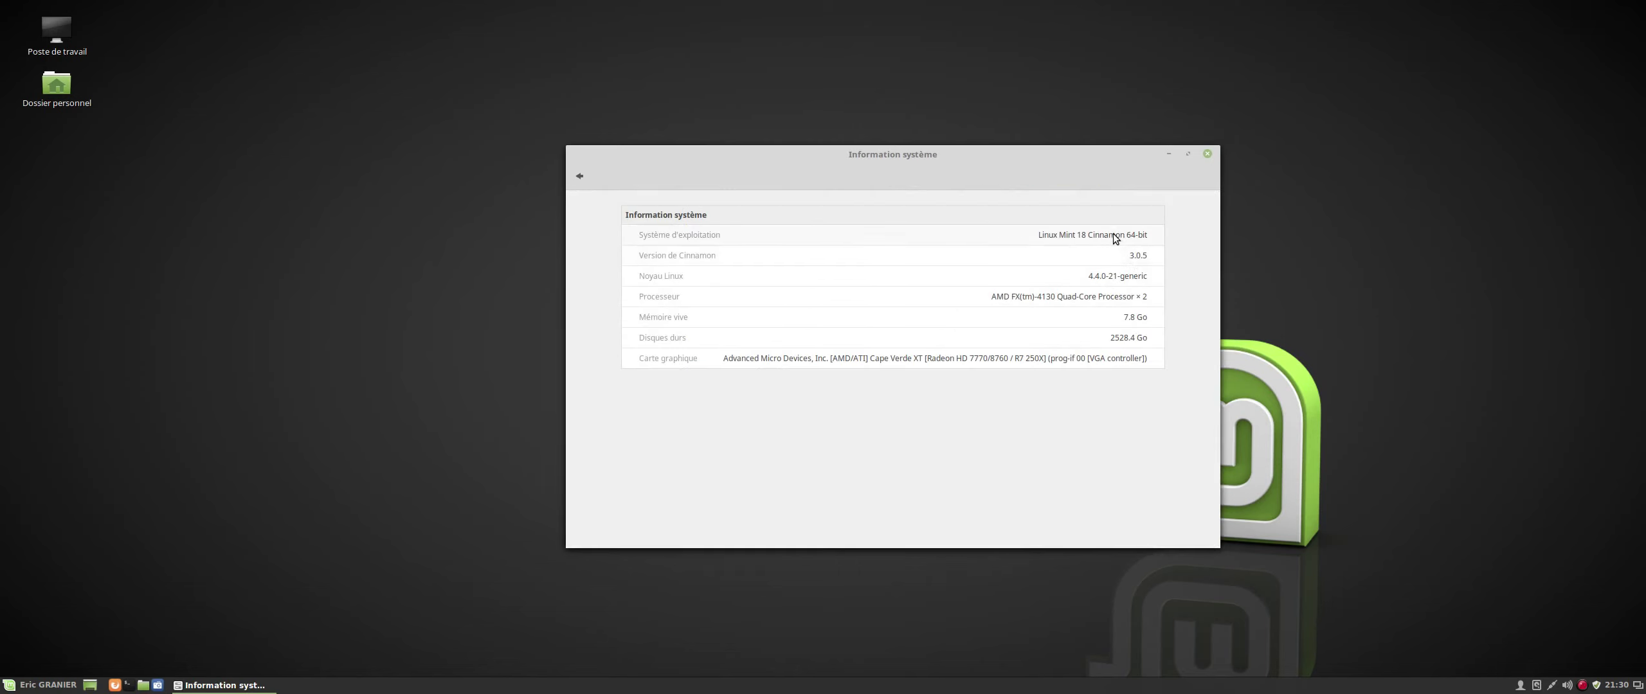
{"action": "left_click", "coordinate": [1208, 154]}
Step: Switch to workspace Bureau 2 and close the Firefox window and its About window
{"action": "key", "text": "ctrl+alt+Up"}
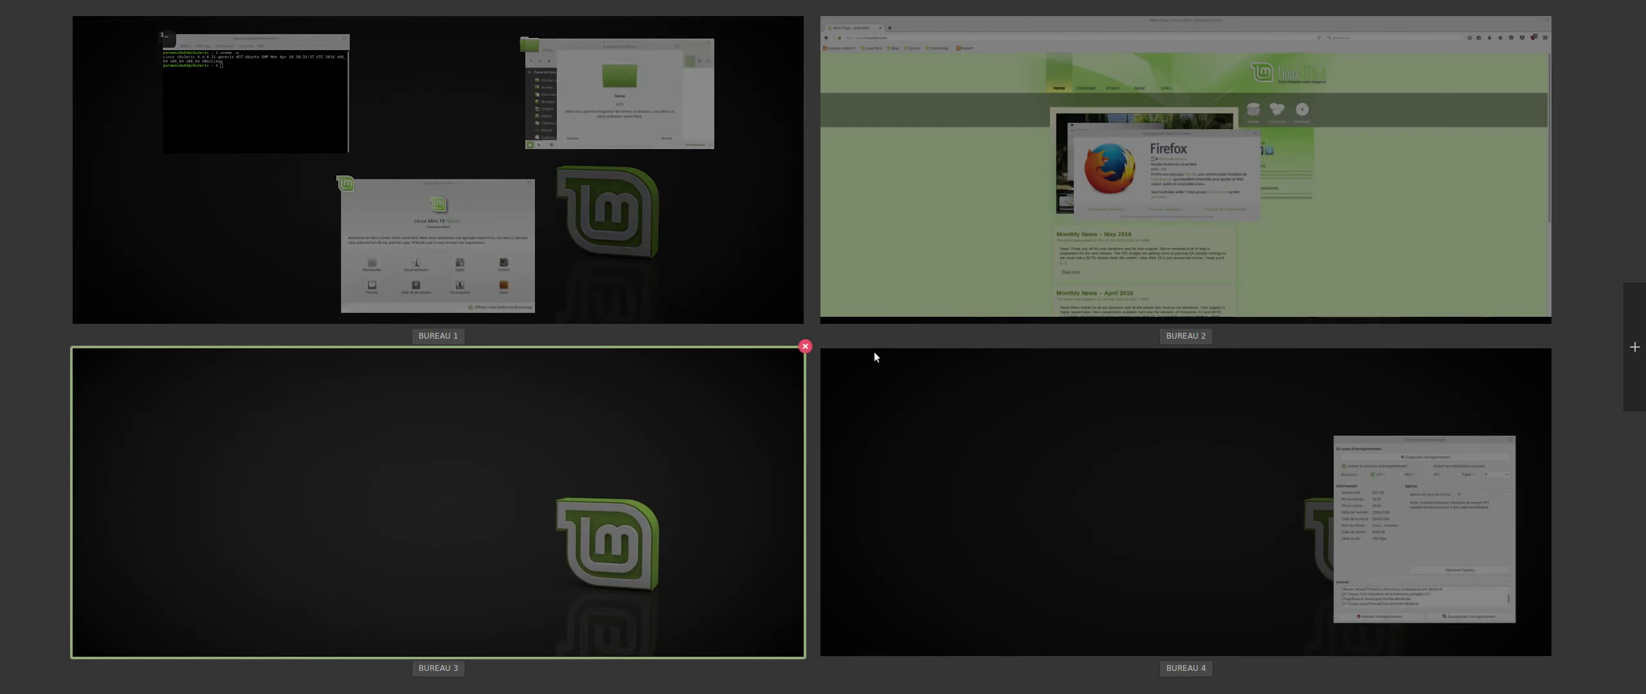
{"action": "left_click", "coordinate": [1465, 137]}
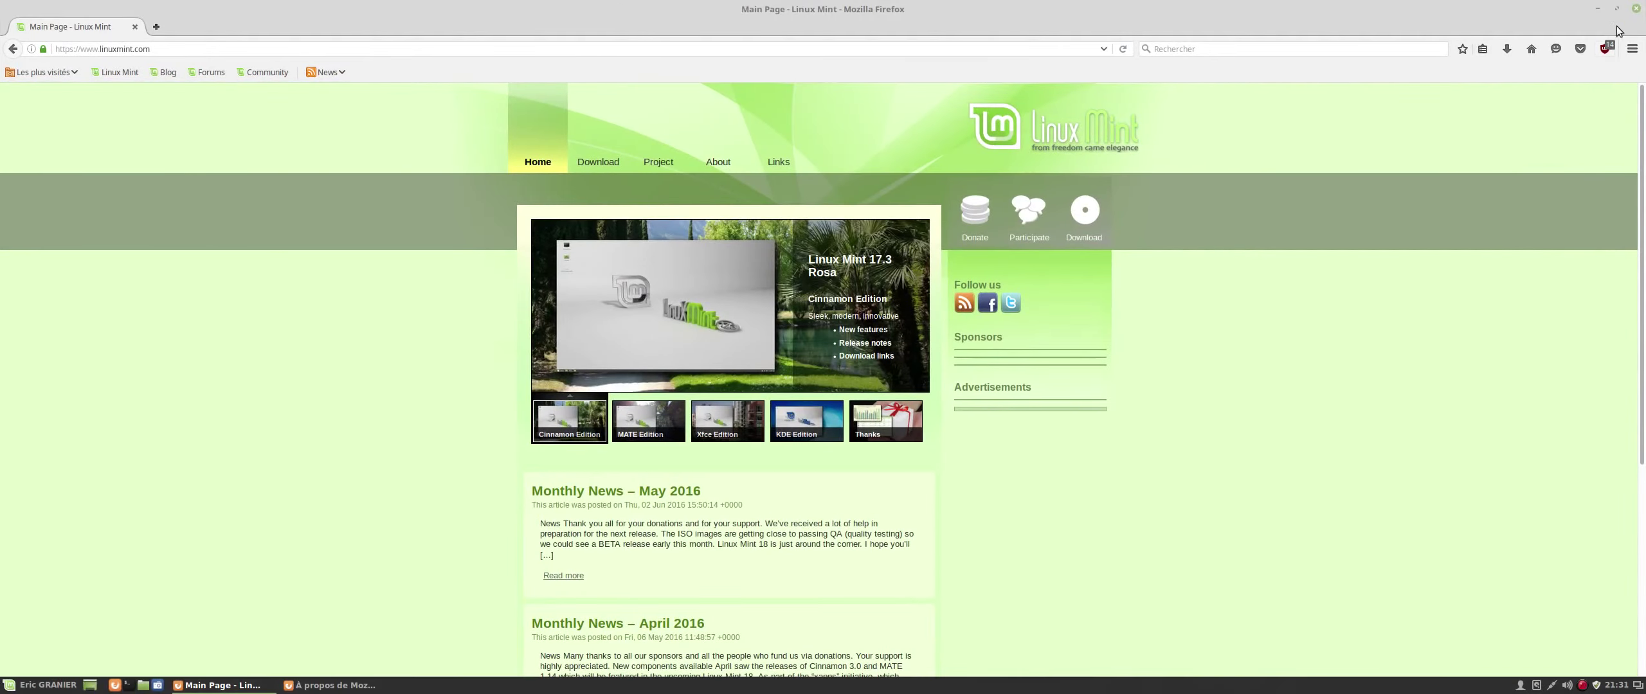
{"action": "left_click", "coordinate": [1635, 8]}
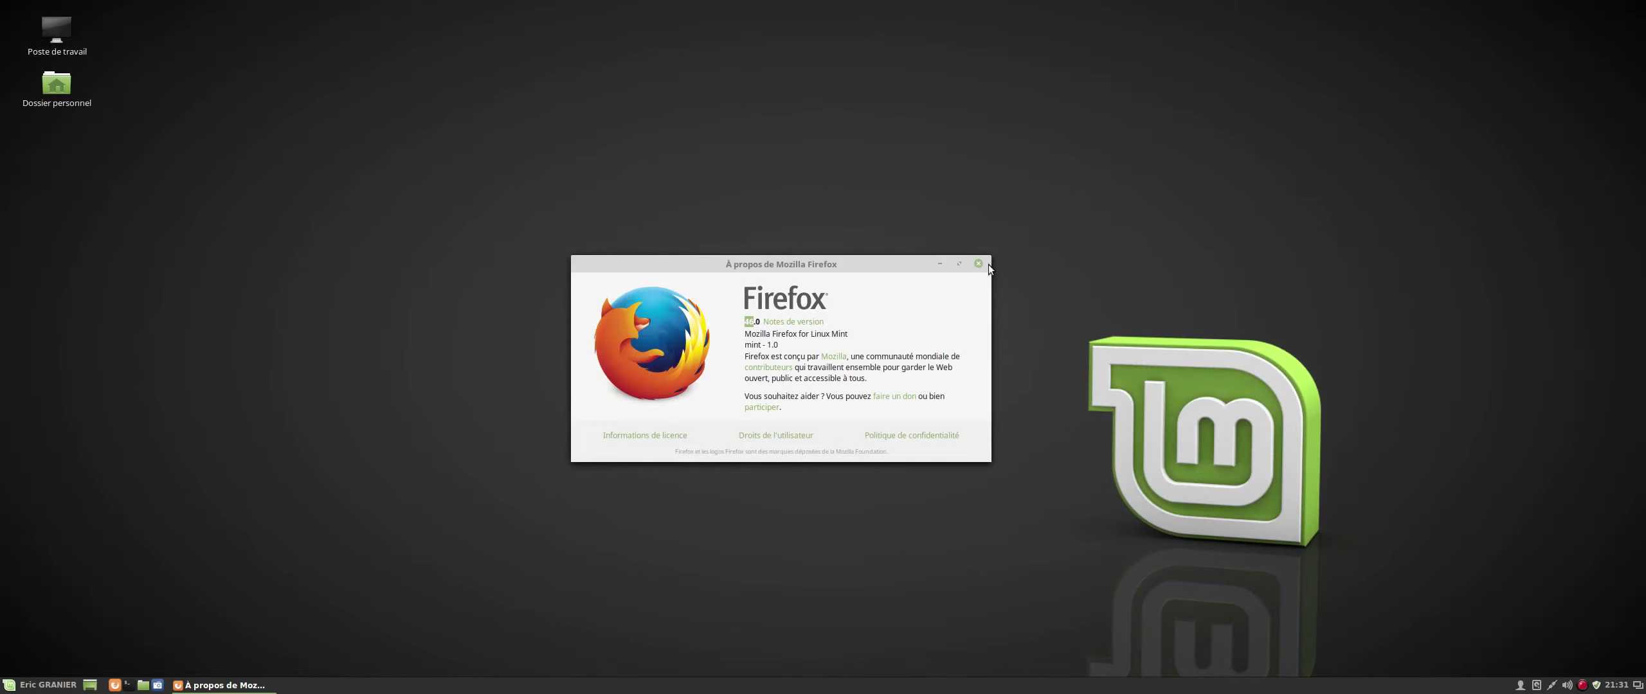
{"action": "left_click", "coordinate": [978, 265]}
Step: Switch to workspace Bureau 1 and close the About Nemo dialog, file manager, terminal and welcome screen
{"action": "mouse_move", "coordinate": [0, 0]}
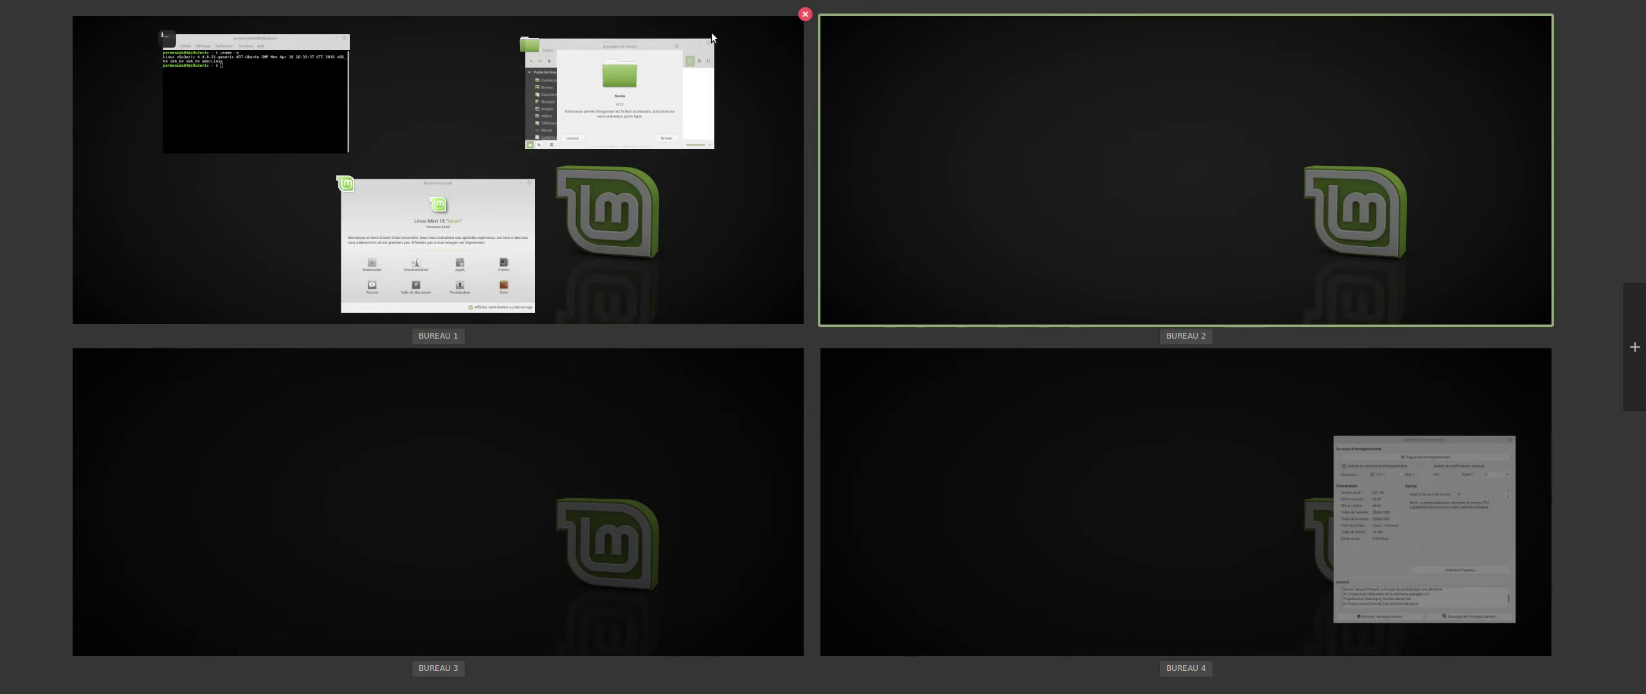
{"action": "left_click", "coordinate": [575, 79]}
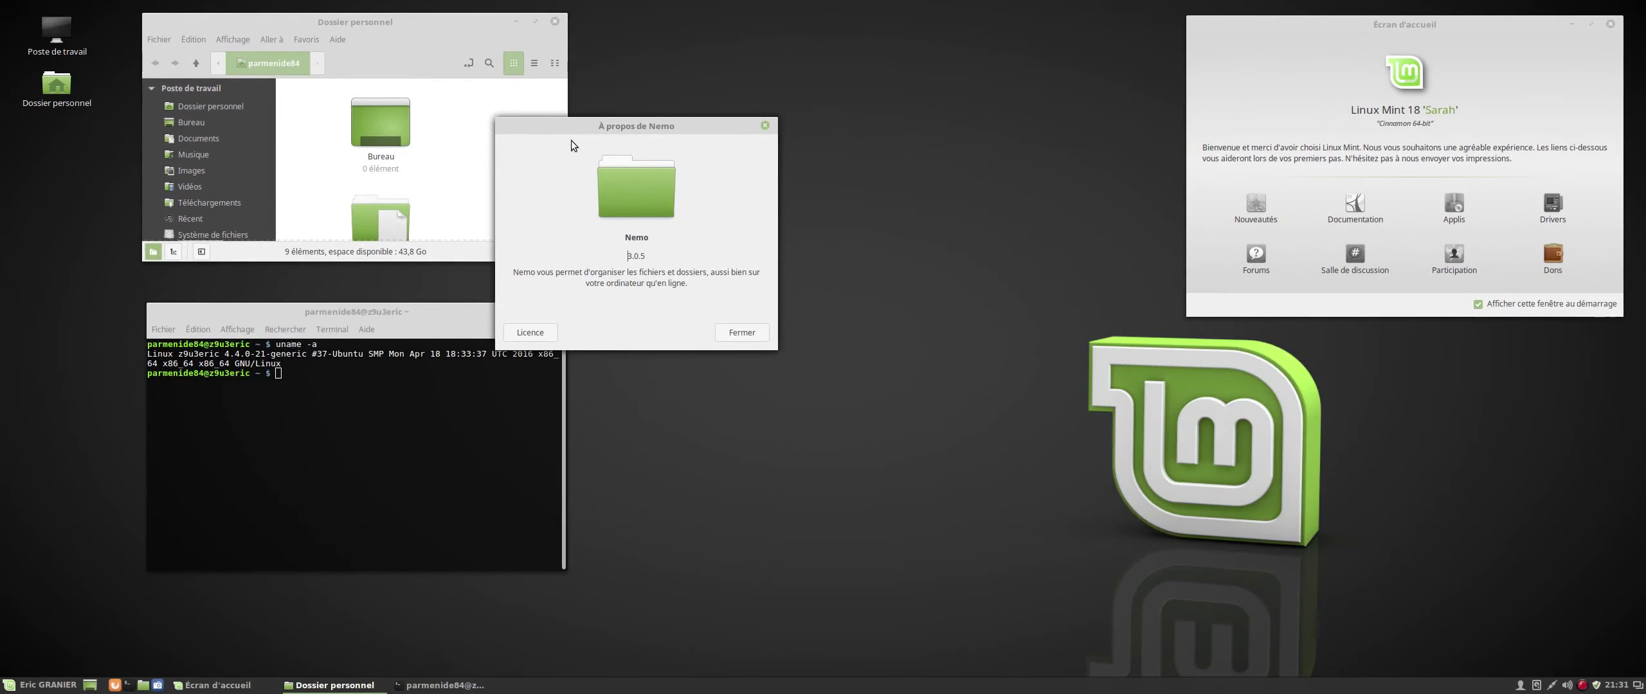
{"action": "left_click", "coordinate": [756, 329]}
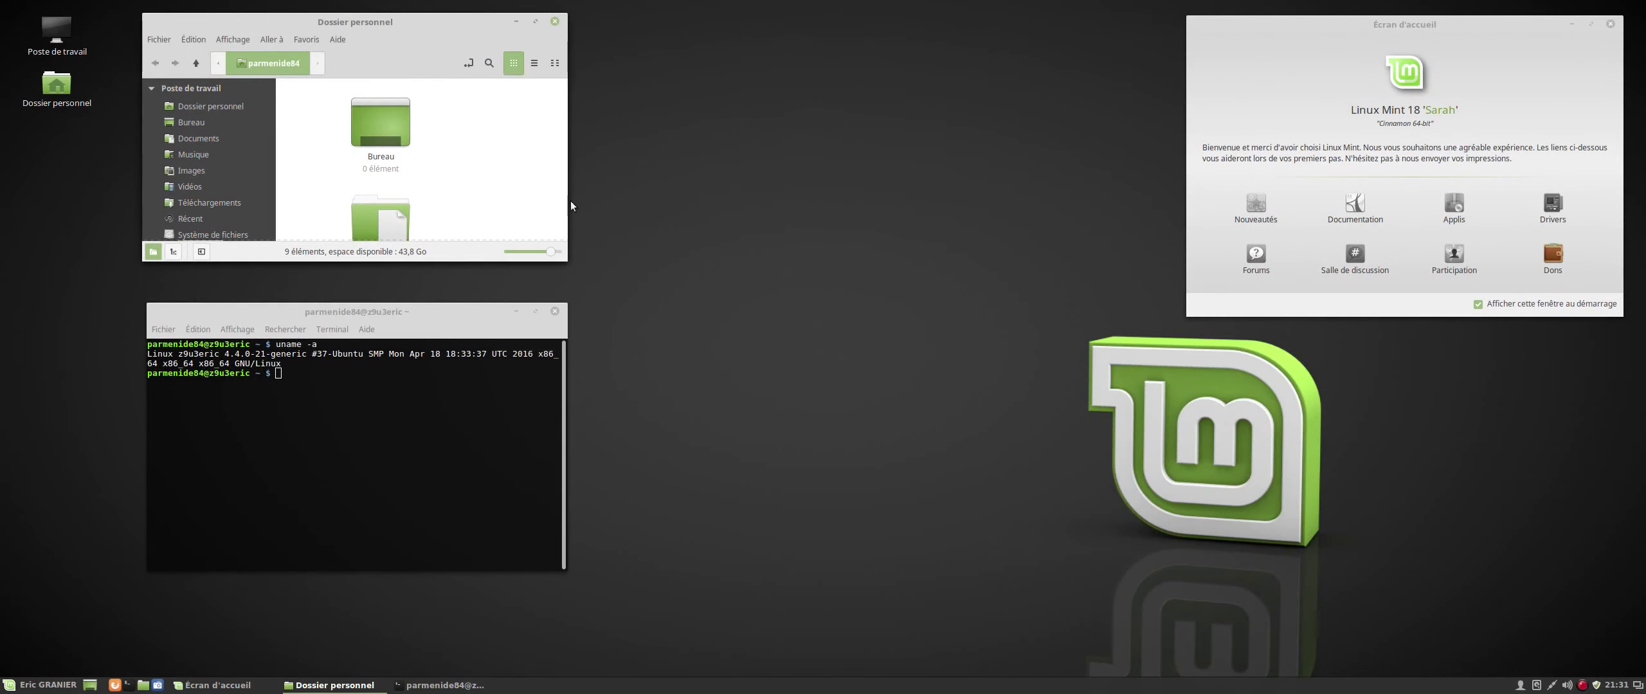
{"action": "left_click", "coordinate": [556, 22]}
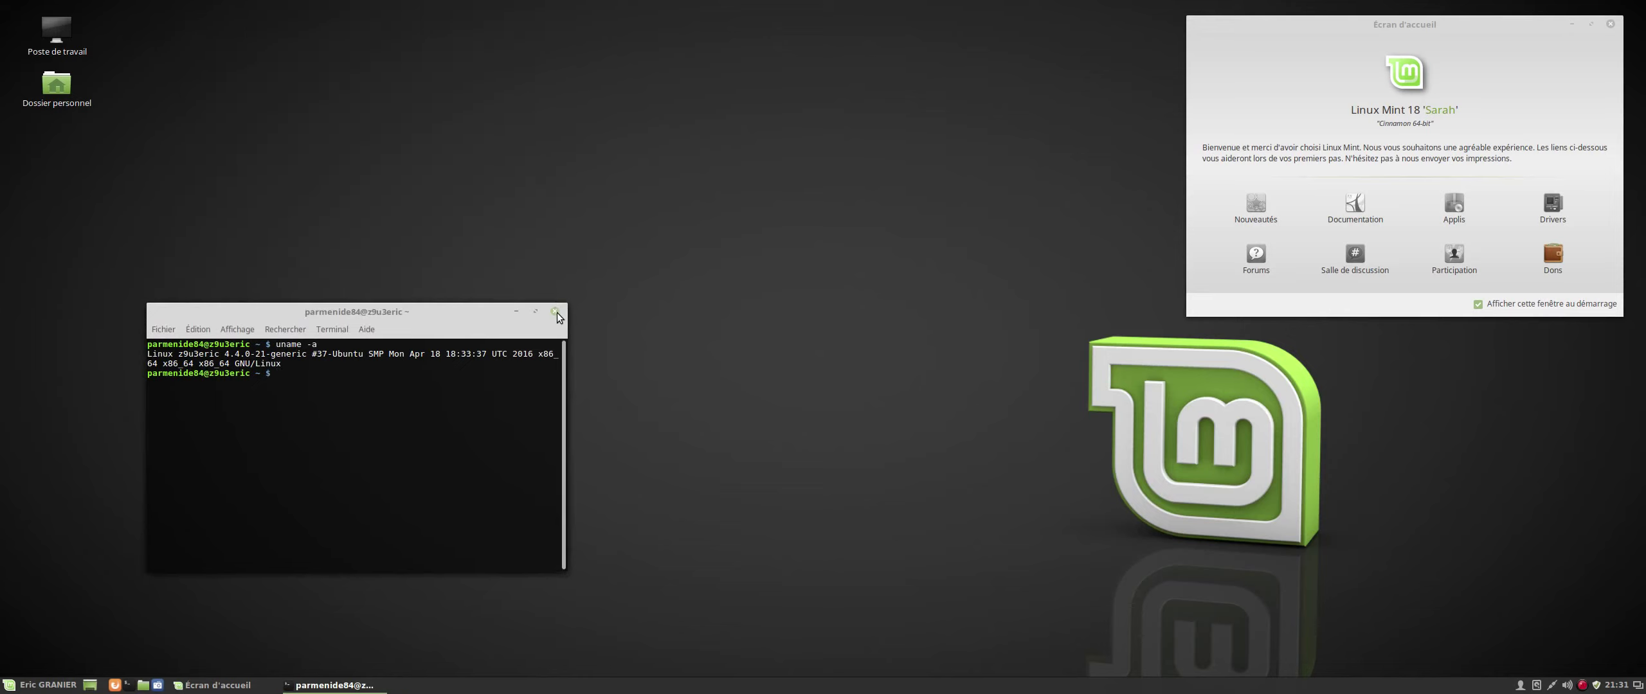
{"action": "left_click", "coordinate": [555, 312]}
{"action": "left_click", "coordinate": [1610, 23]}
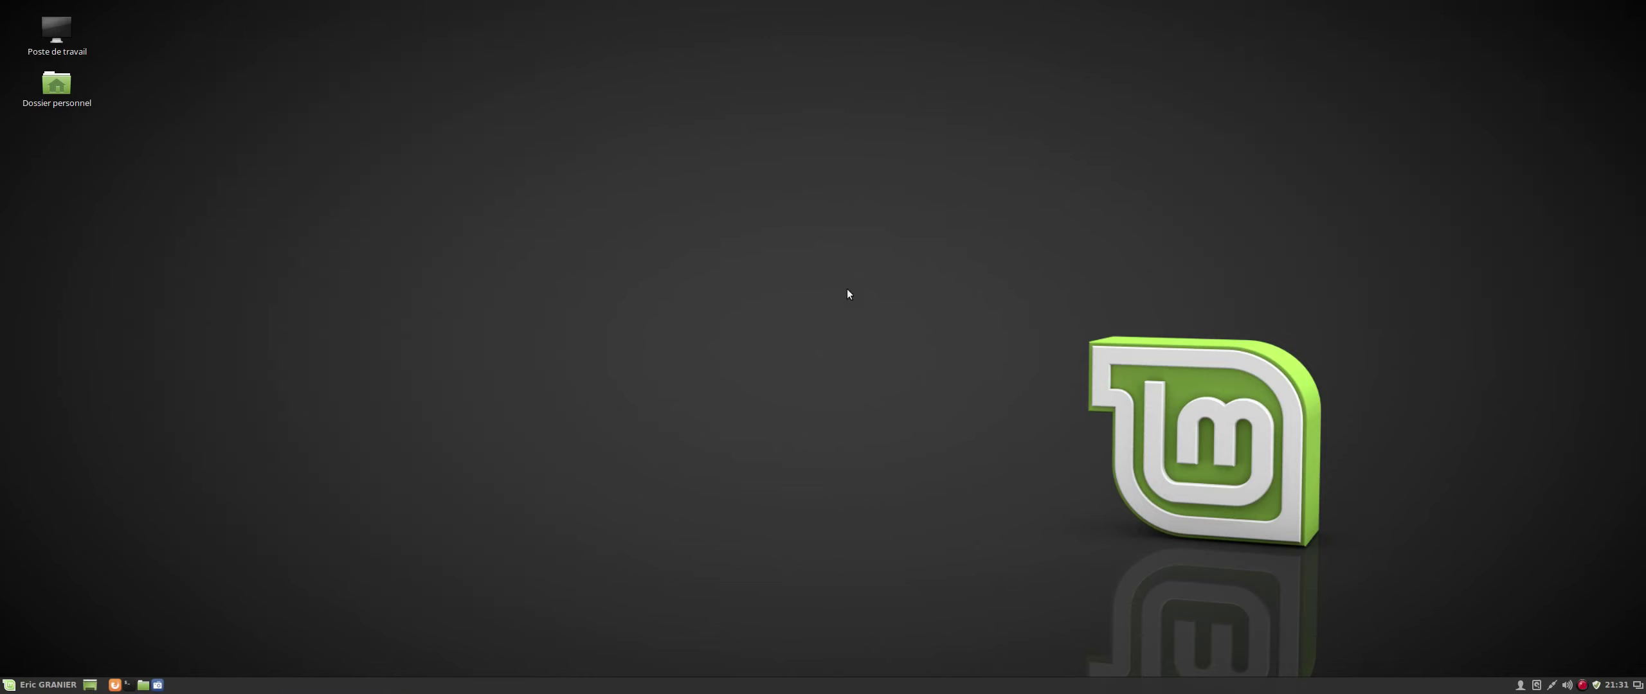
Step: Open the desktop background settings and try the 2000x1150 and 1920x1080 wallpapers of the Linux Mint collection
{"action": "right_click", "coordinate": [666, 194]}
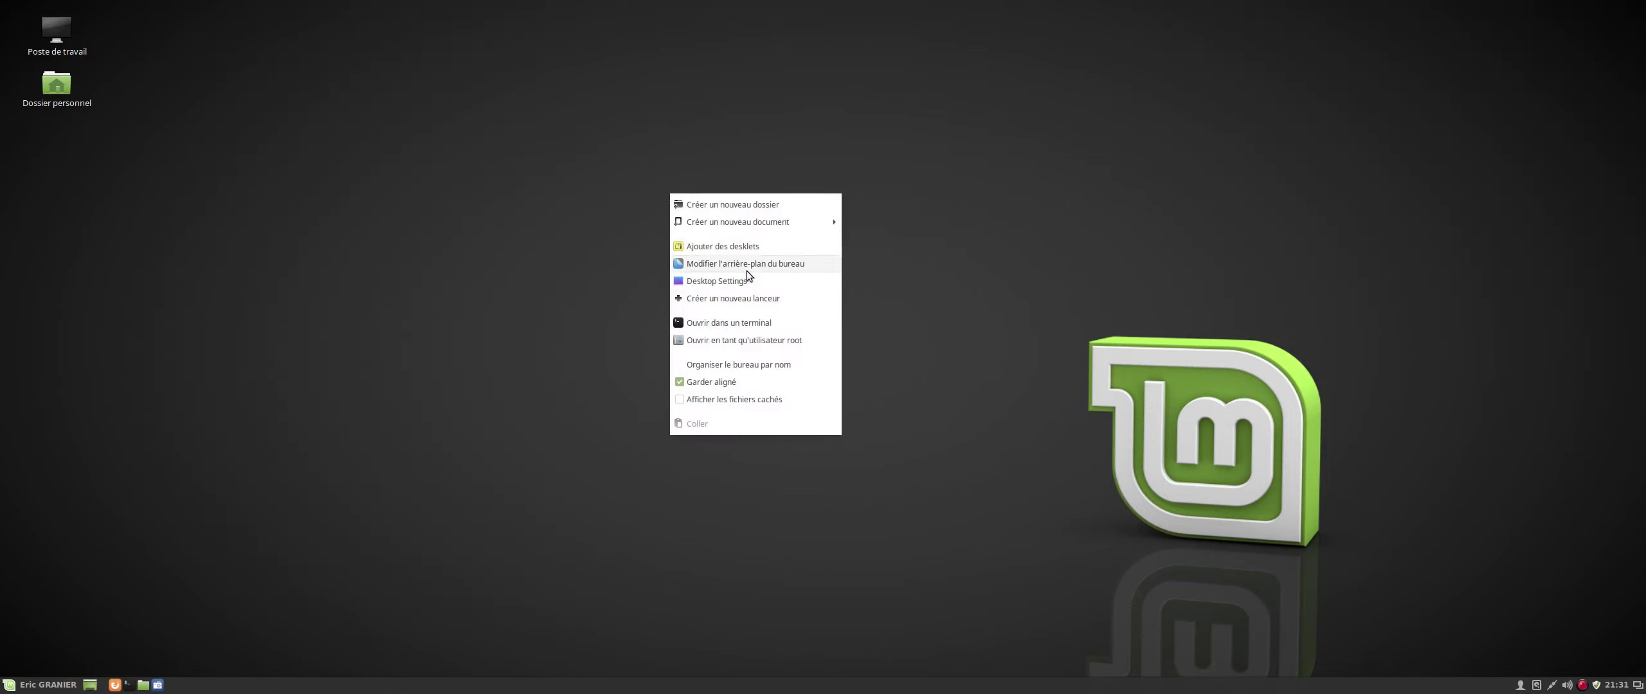
{"action": "left_click", "coordinate": [723, 264]}
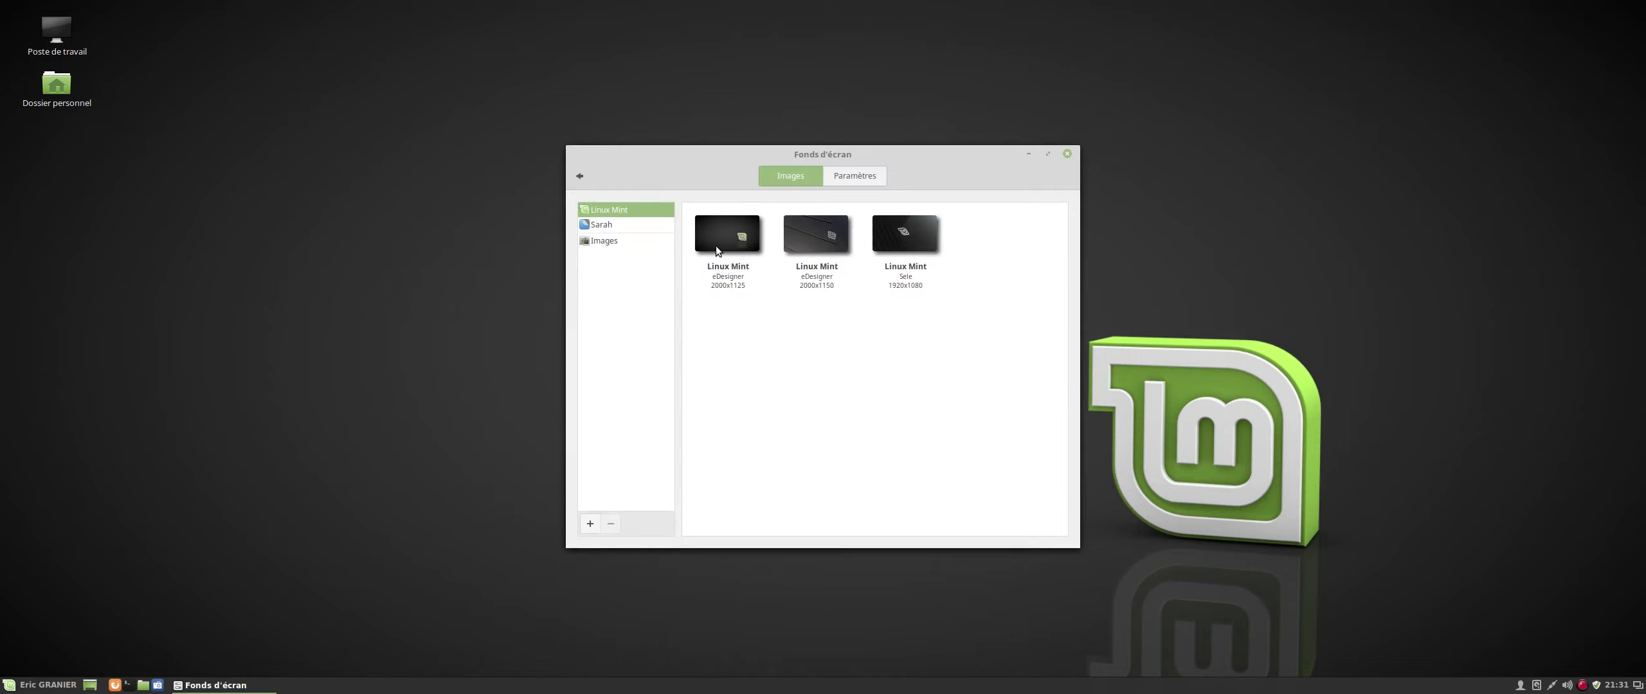
{"action": "left_click", "coordinate": [715, 245]}
{"action": "left_click", "coordinate": [837, 238]}
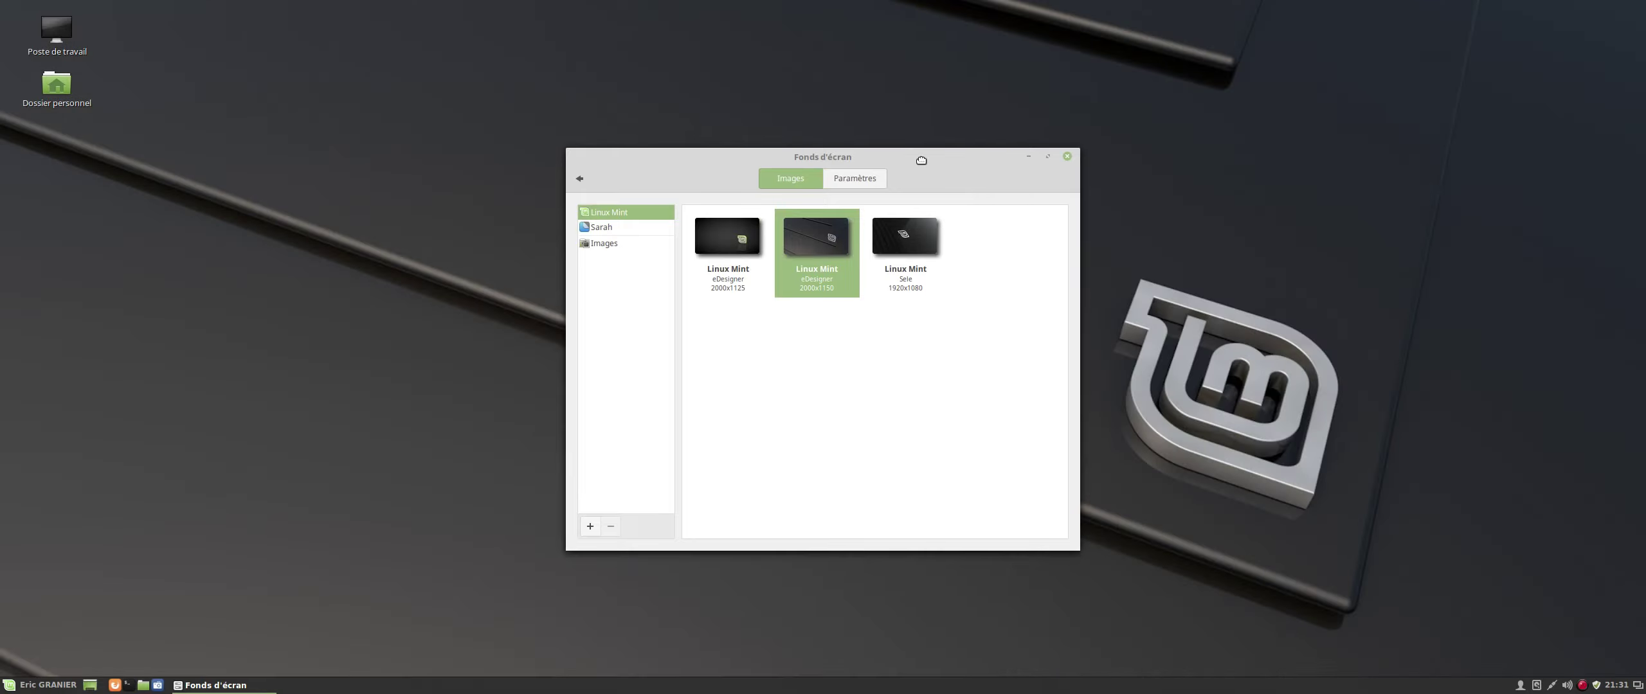
{"action": "left_click_drag", "start_coordinate": [924, 154], "coordinate": [384, 268]}
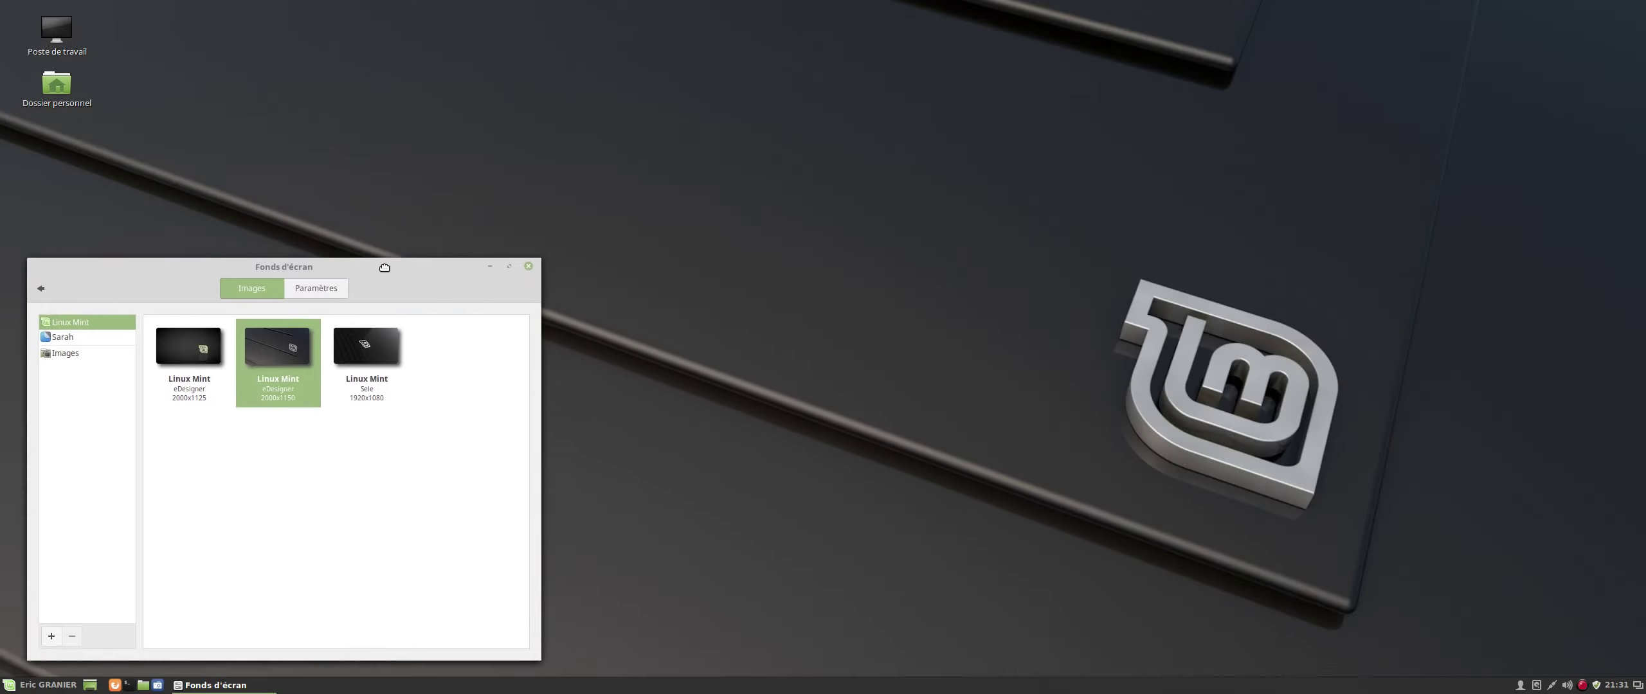
{"action": "left_click", "coordinate": [388, 350]}
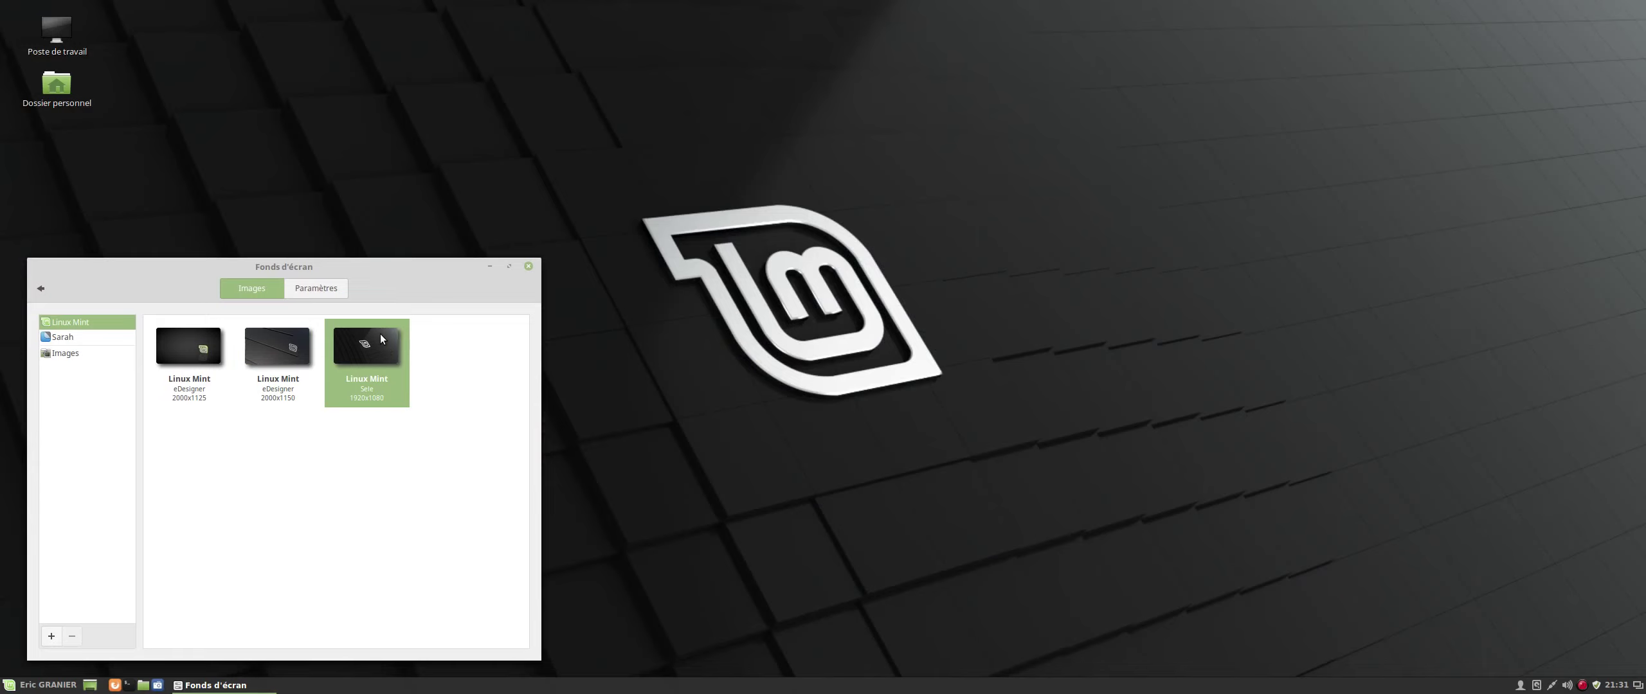
Step: Move the settings window off the wallpaper's logo and apply the first wallpaper of the Sarah collection, a grass scene
{"action": "left_click_drag", "start_coordinate": [347, 265], "coordinate": [1430, 263]}
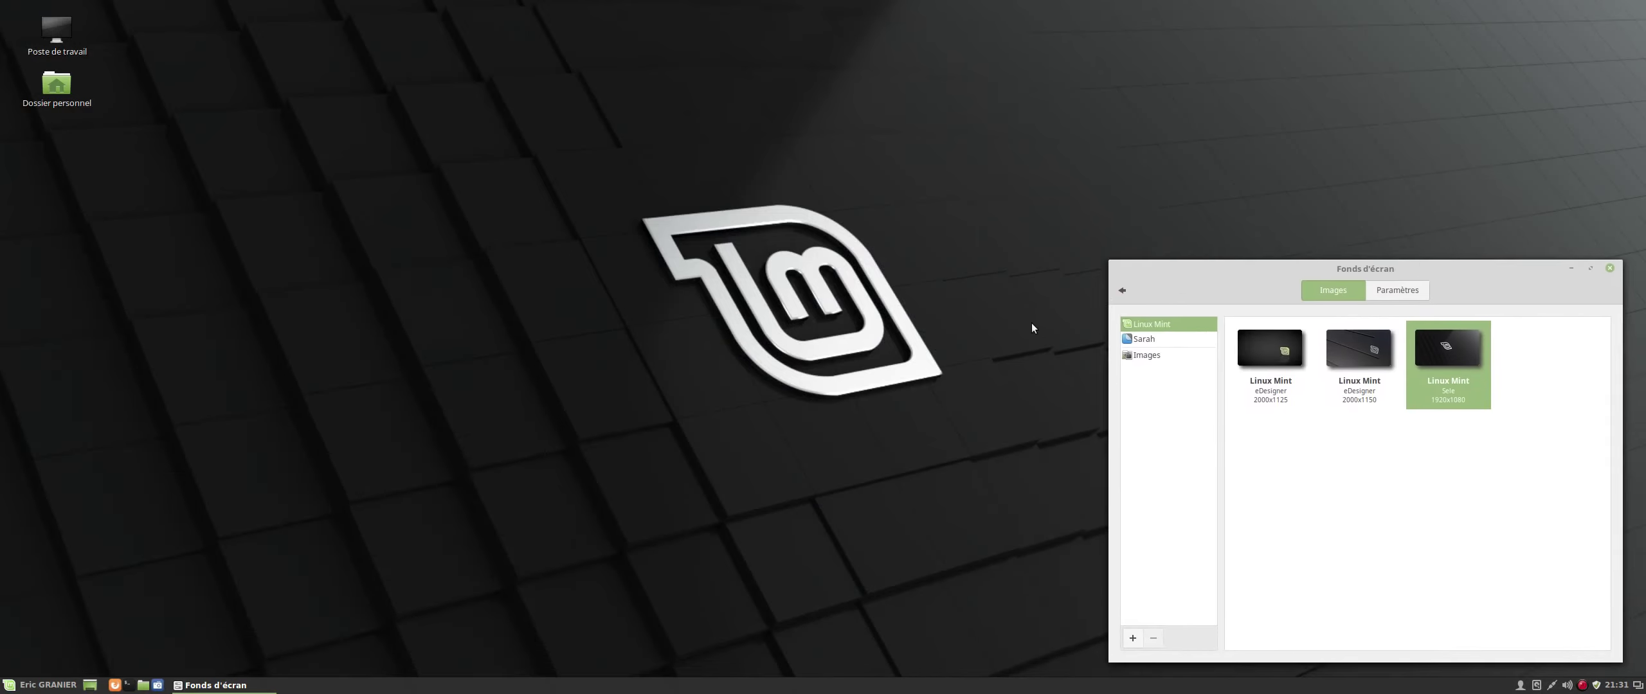
{"action": "left_click", "coordinate": [1147, 341]}
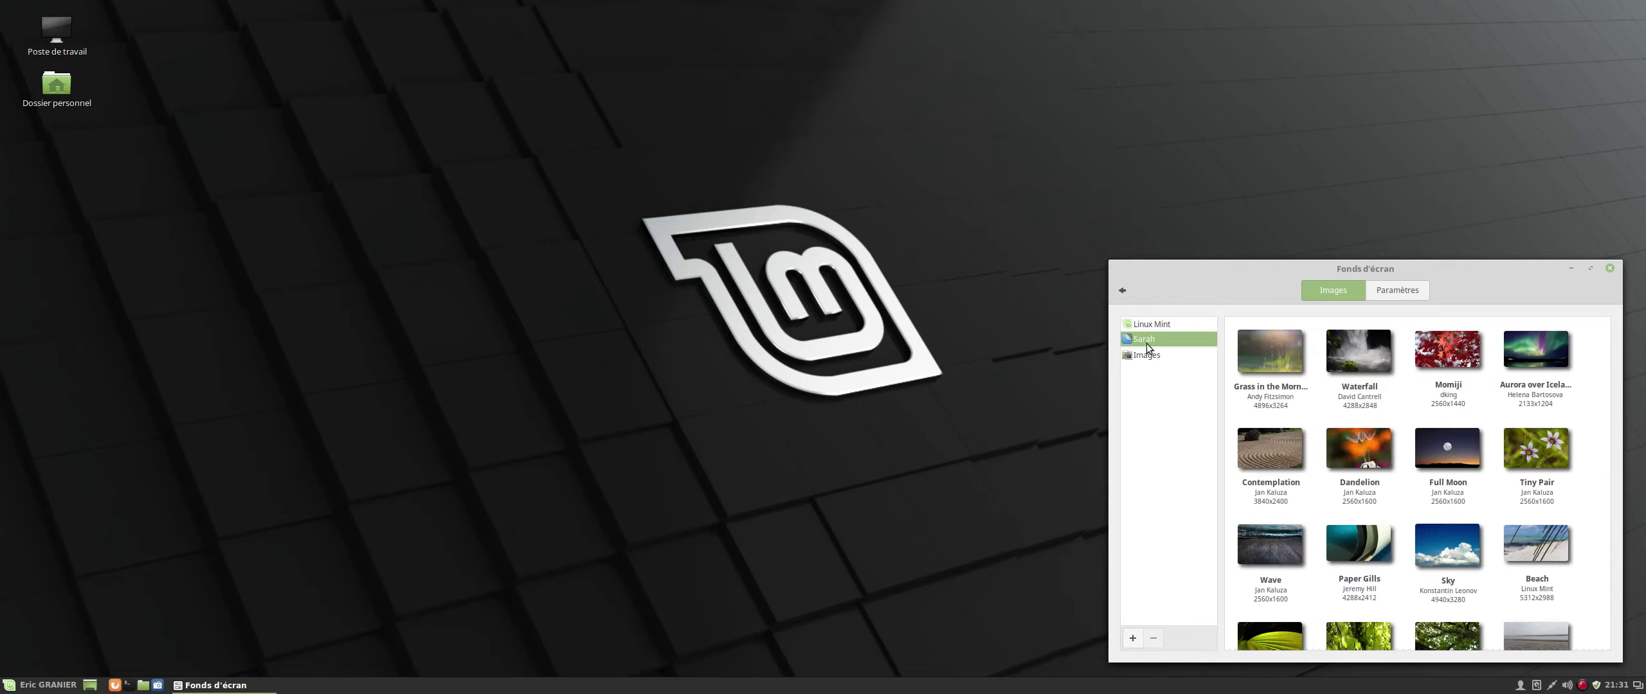
{"action": "left_click", "coordinate": [1282, 362]}
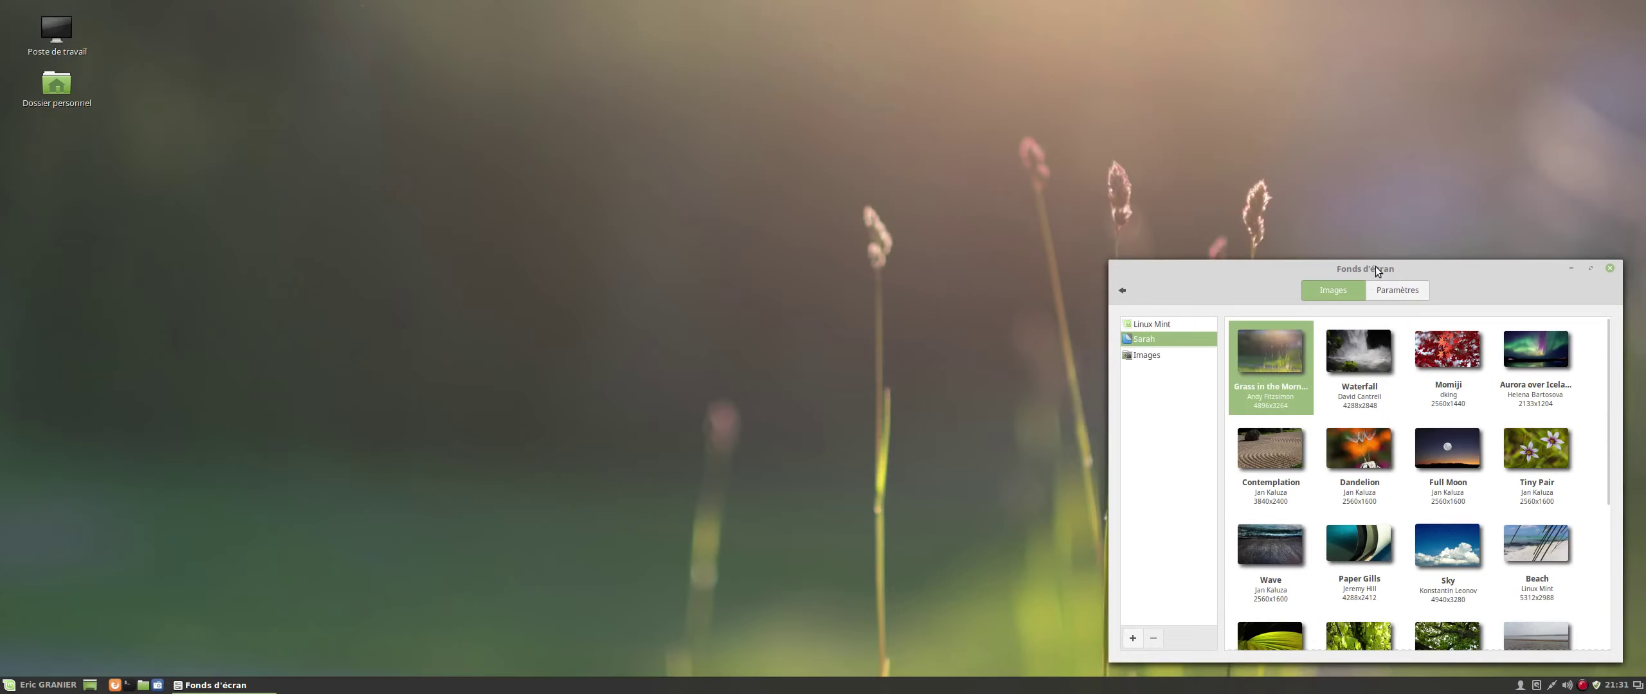
Step: Tile the background settings window to the desktop's lower half and left half, and restore it to a floating window
{"action": "left_click_drag", "start_coordinate": [1376, 266], "coordinate": [1478, 684]}
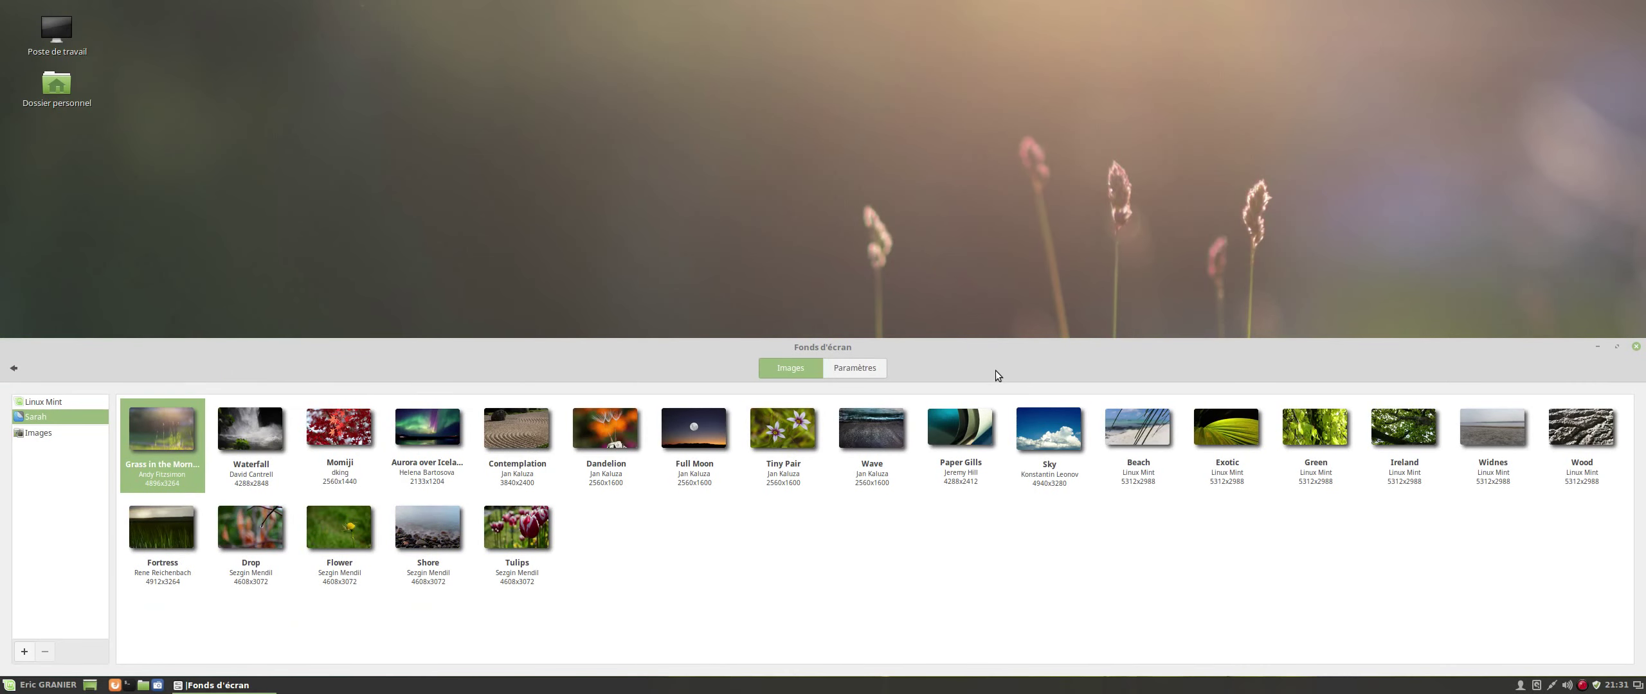
{"action": "left_click_drag", "start_coordinate": [962, 352], "coordinate": [1644, 212]}
{"action": "left_click_drag", "start_coordinate": [1315, 9], "coordinate": [2, 277]}
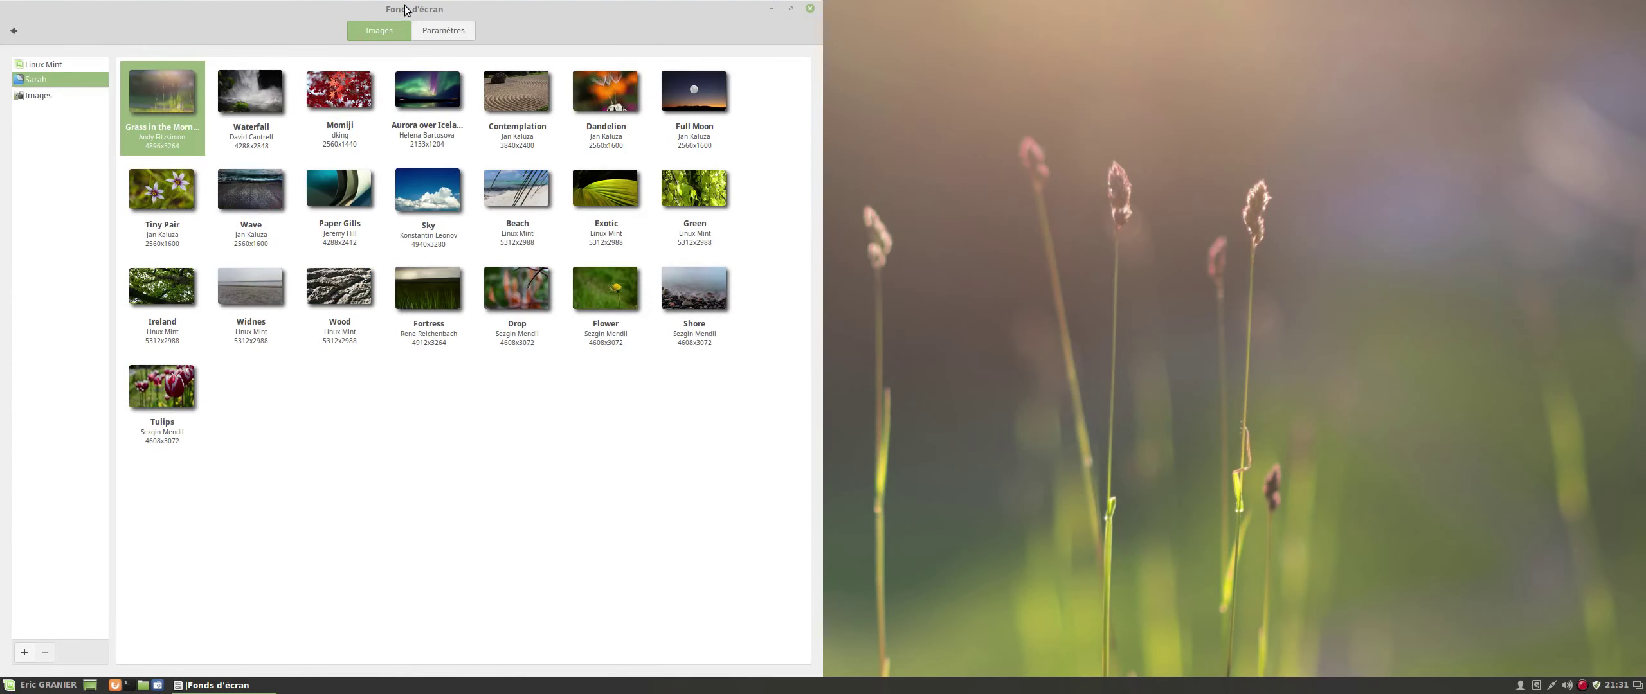
{"action": "left_click_drag", "start_coordinate": [408, 12], "coordinate": [1384, 654]}
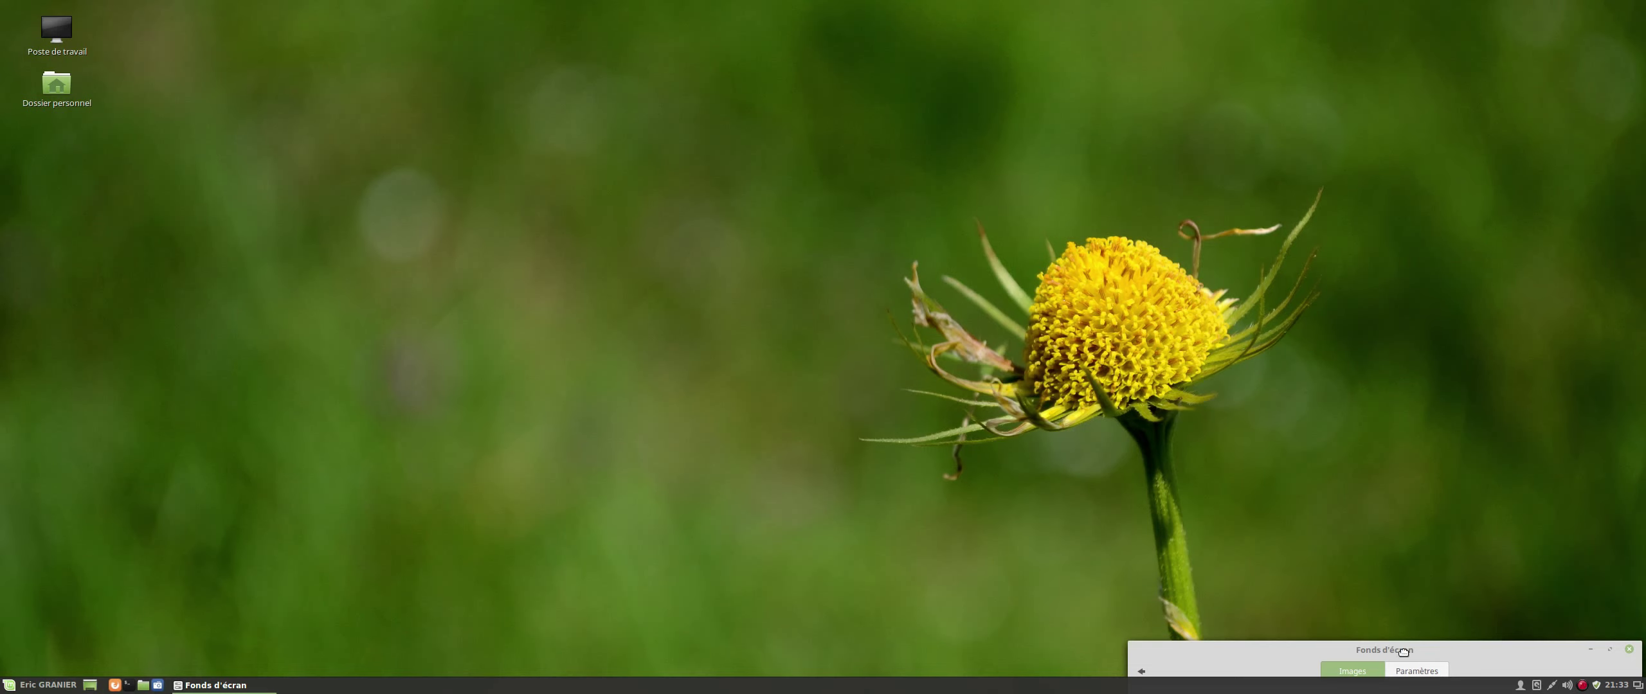
{"action": "left_click_drag", "start_coordinate": [1403, 654], "coordinate": [702, 131]}
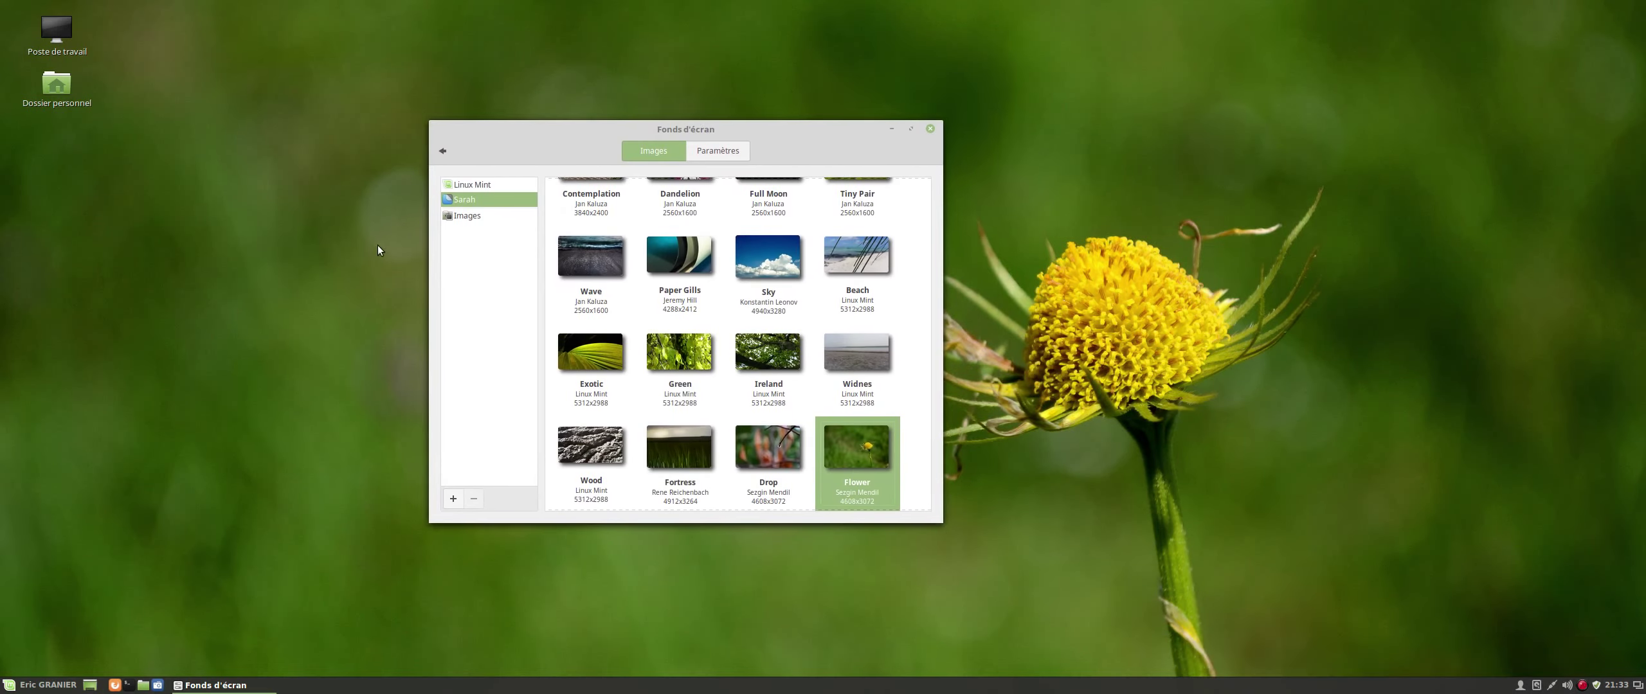
Step: Apply the 2000x1125 wallpaper of the Linux Mint collection and close the background settings
{"action": "left_click", "coordinate": [450, 186]}
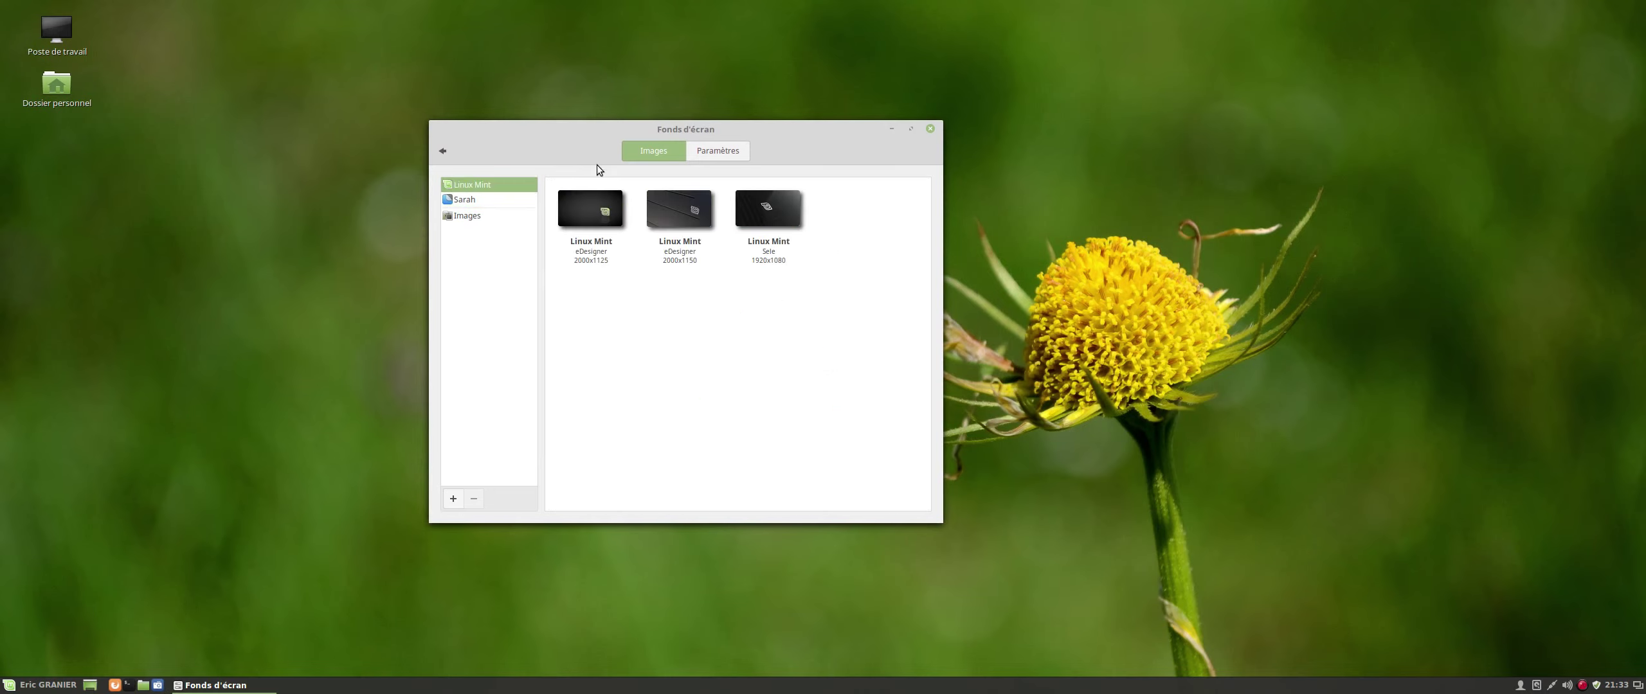
{"action": "left_click", "coordinate": [604, 210]}
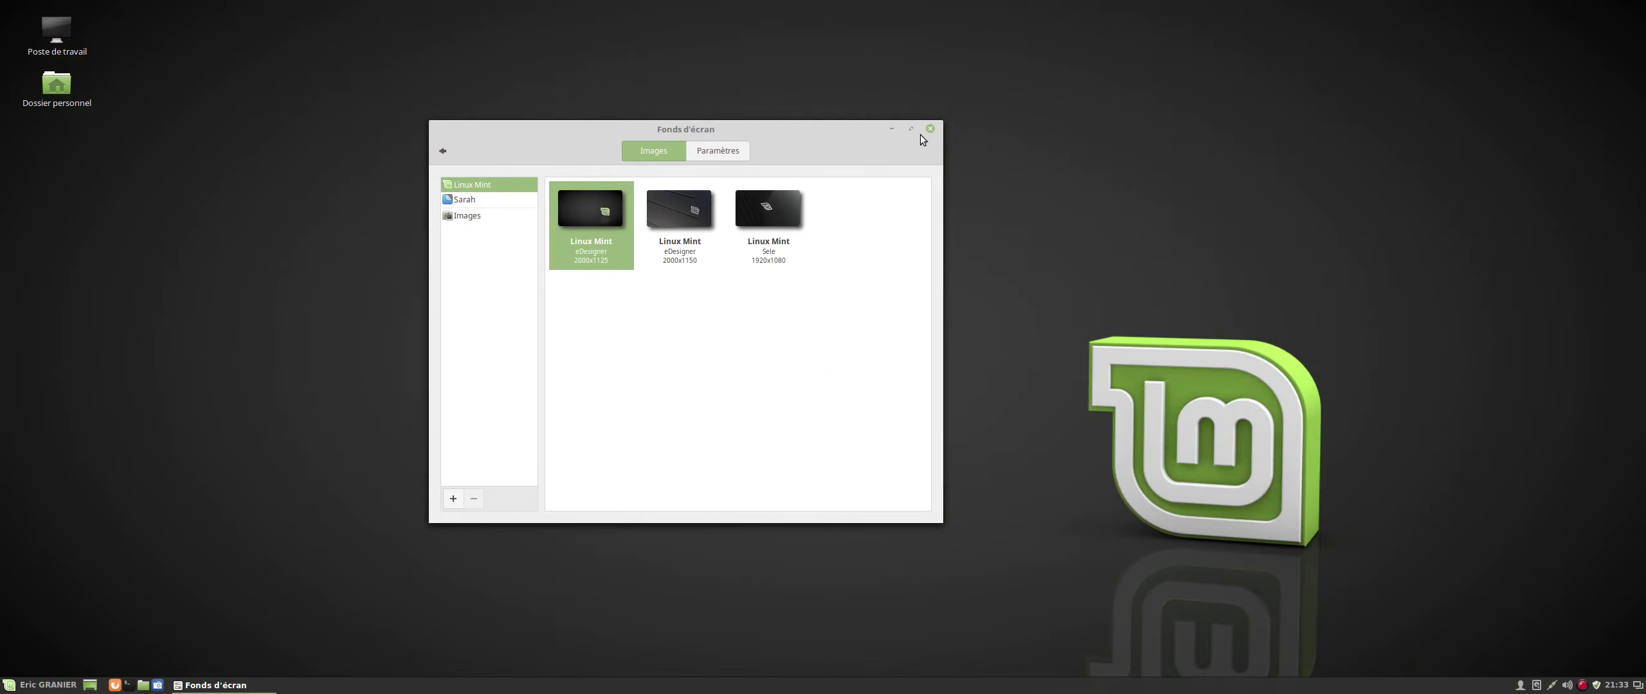
{"action": "left_click", "coordinate": [929, 130]}
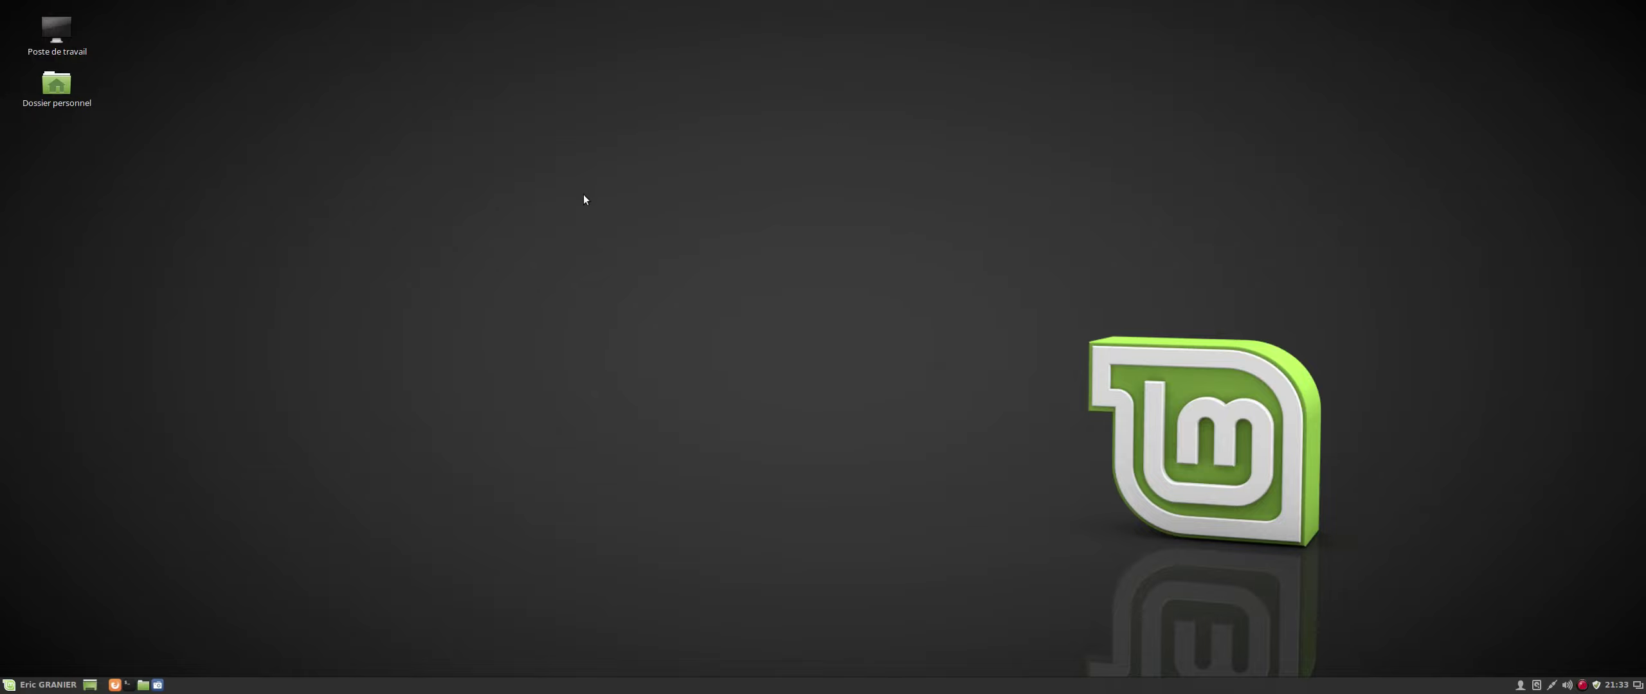
Step: Launch the VLC media player from the sound and video applications, restore its window to floating size and open its About dialog
{"action": "left_click", "coordinate": [38, 685]}
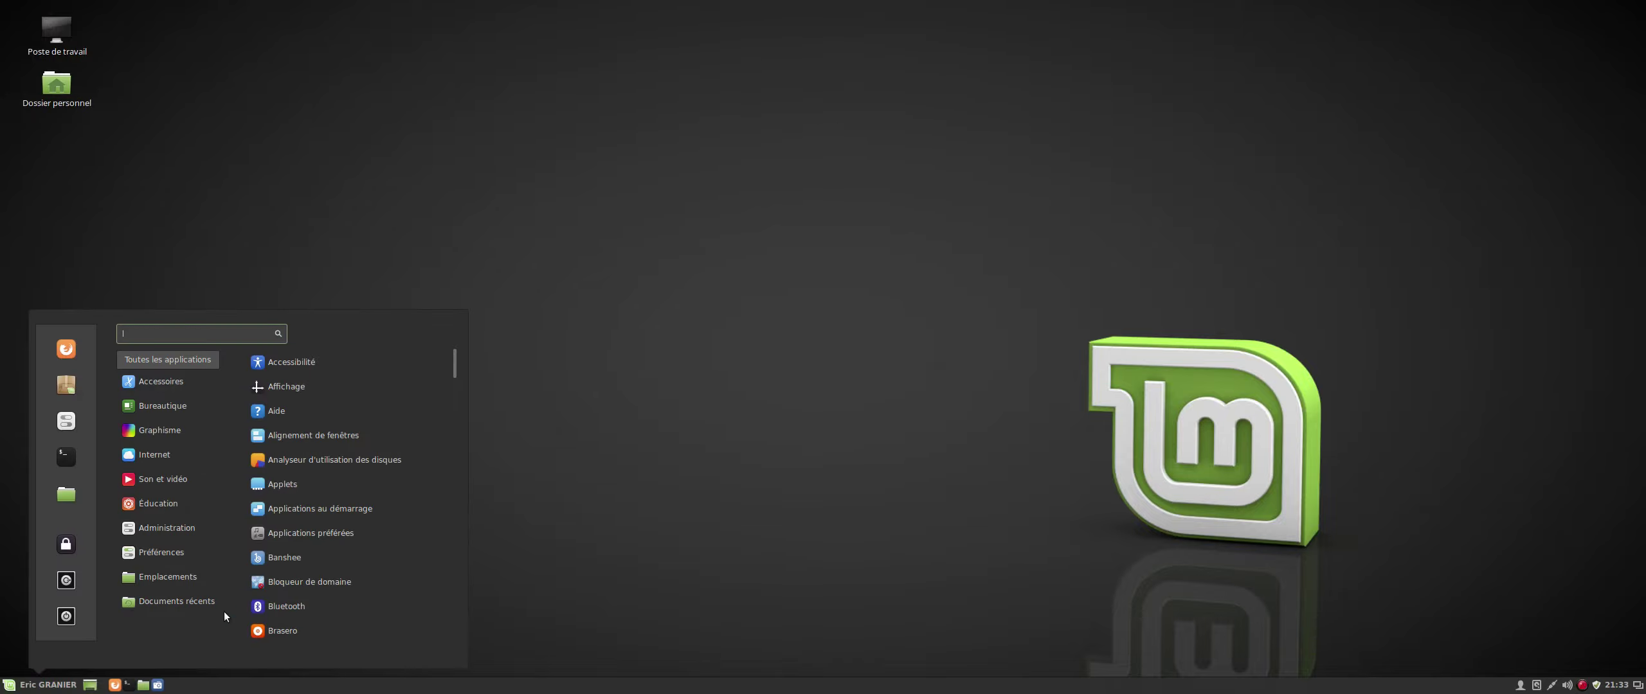
{"action": "mouse_move", "coordinate": [143, 505]}
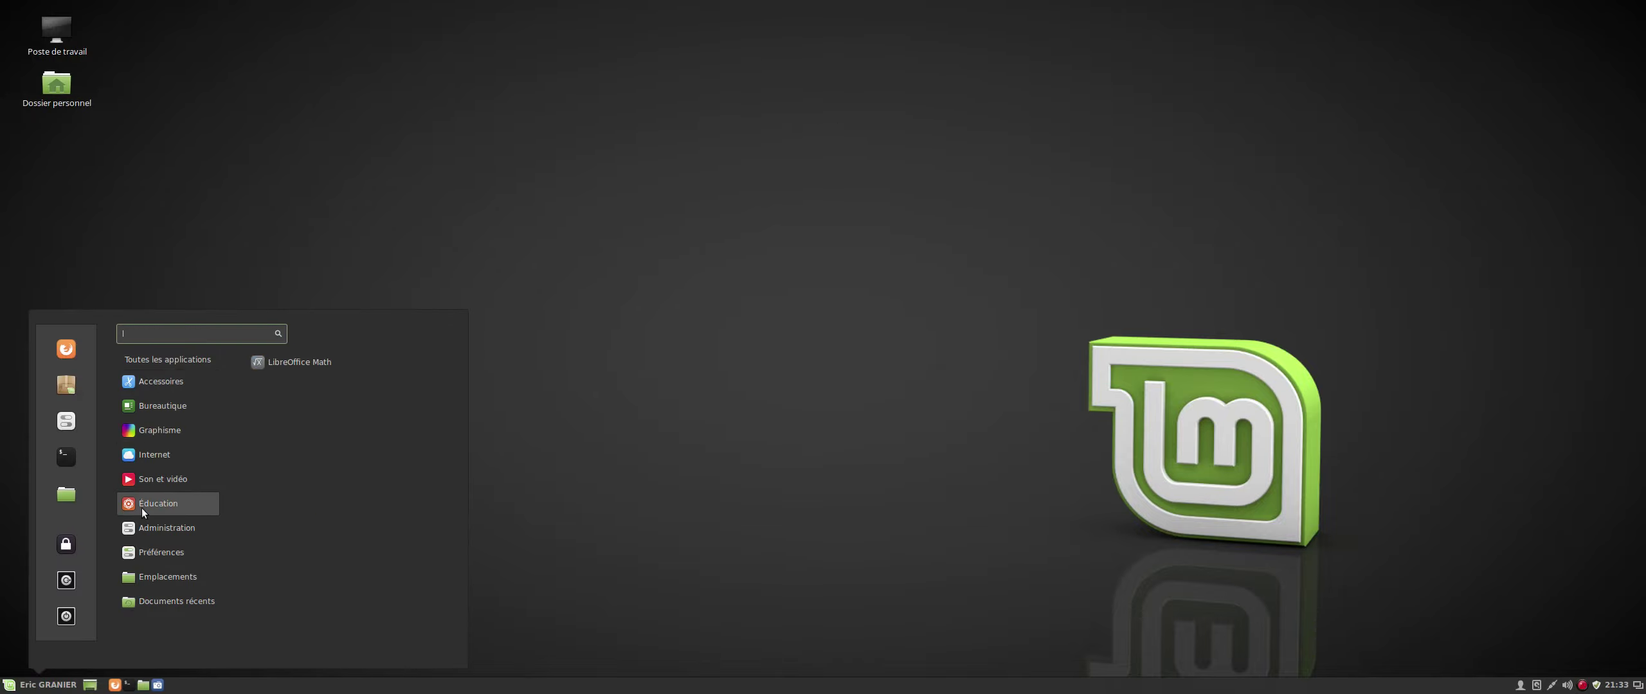
{"action": "mouse_move", "coordinate": [180, 483]}
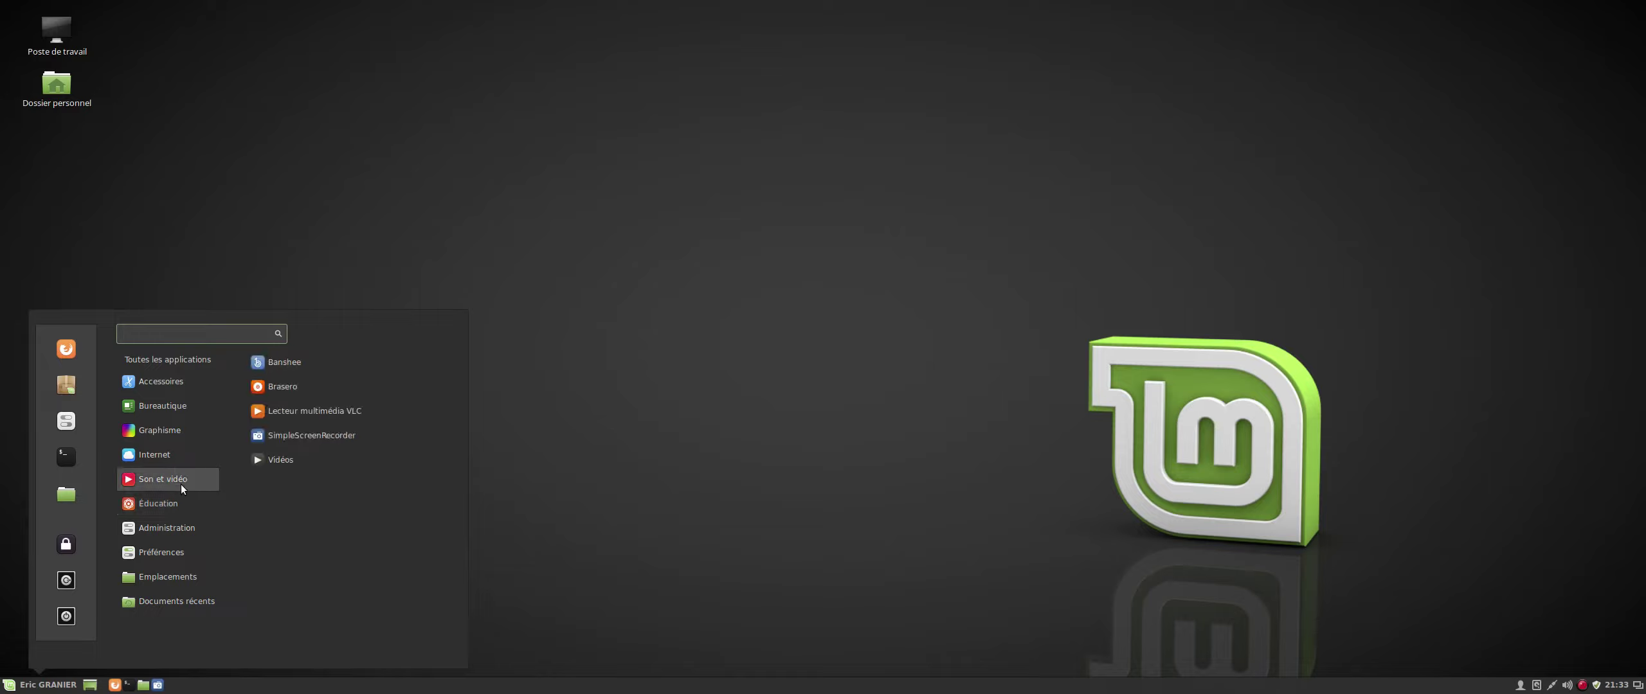
{"action": "left_click", "coordinate": [332, 413]}
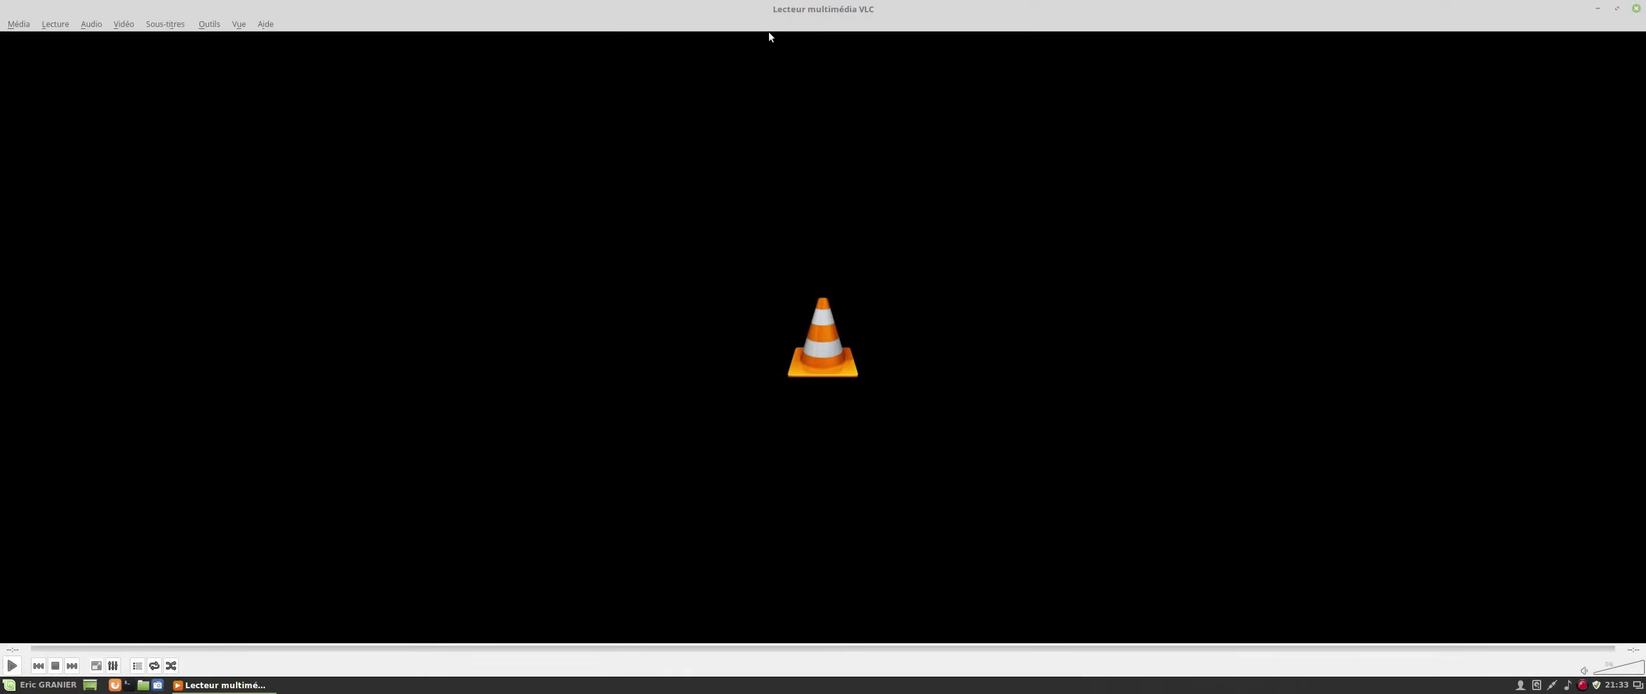
{"action": "double_click", "coordinate": [863, 15]}
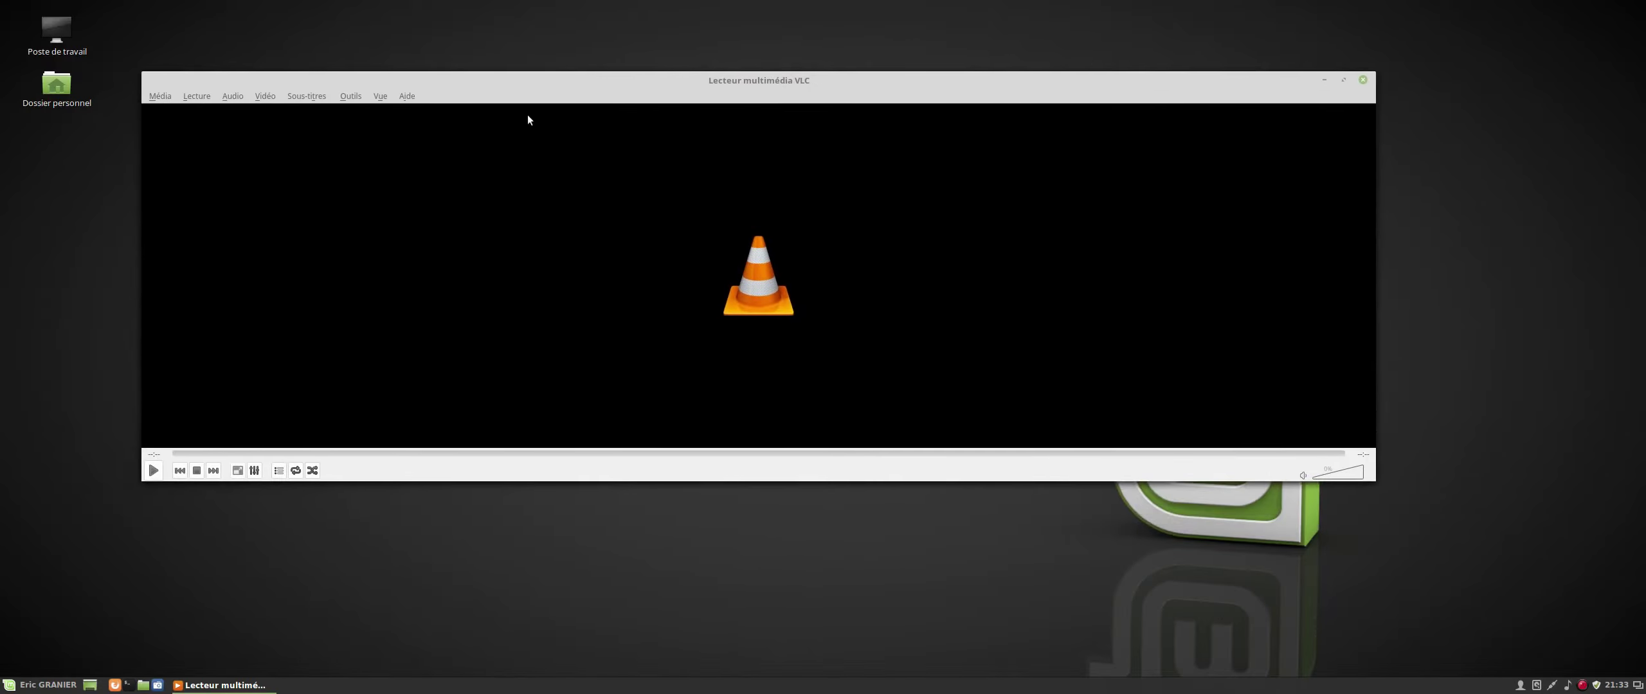
{"action": "left_click", "coordinate": [406, 98]}
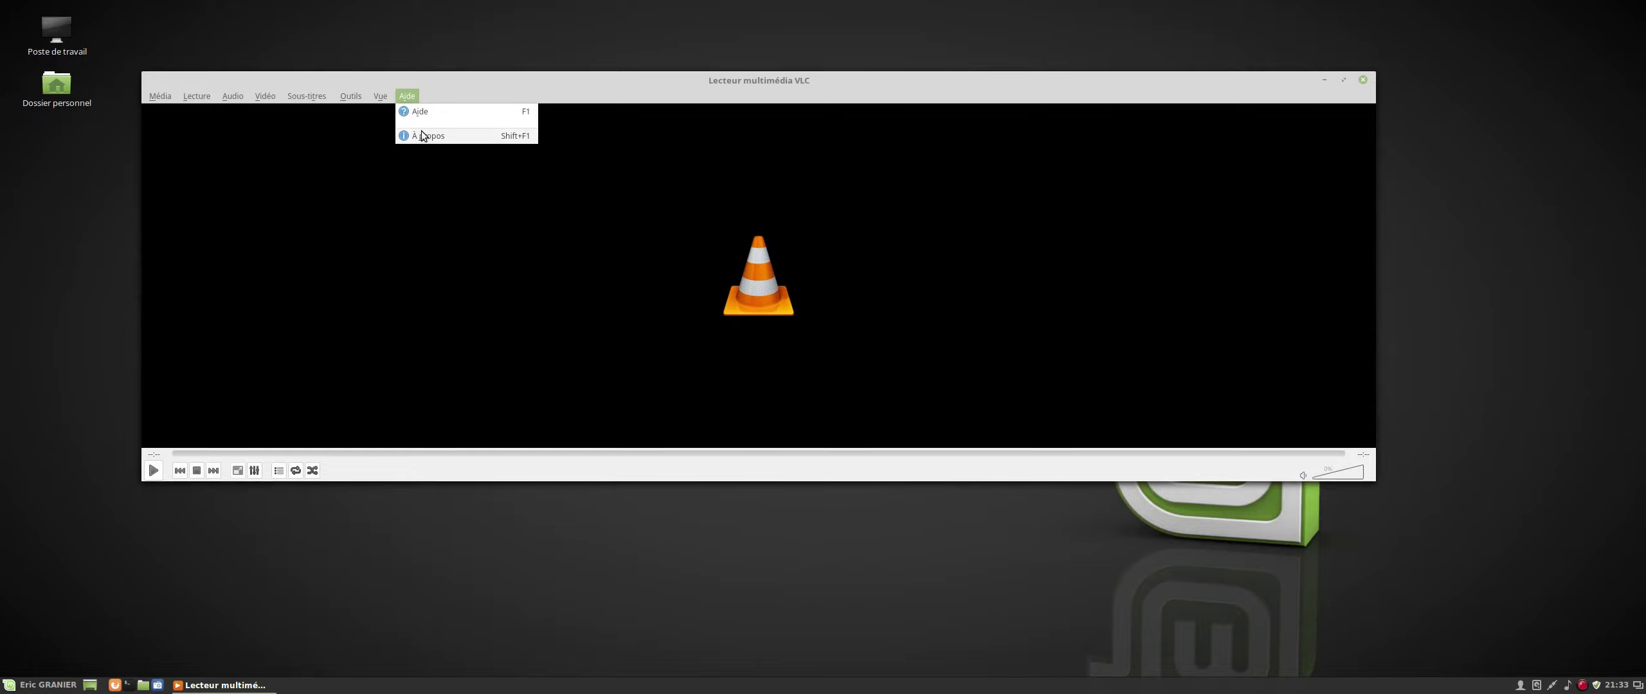
{"action": "left_click", "coordinate": [426, 136]}
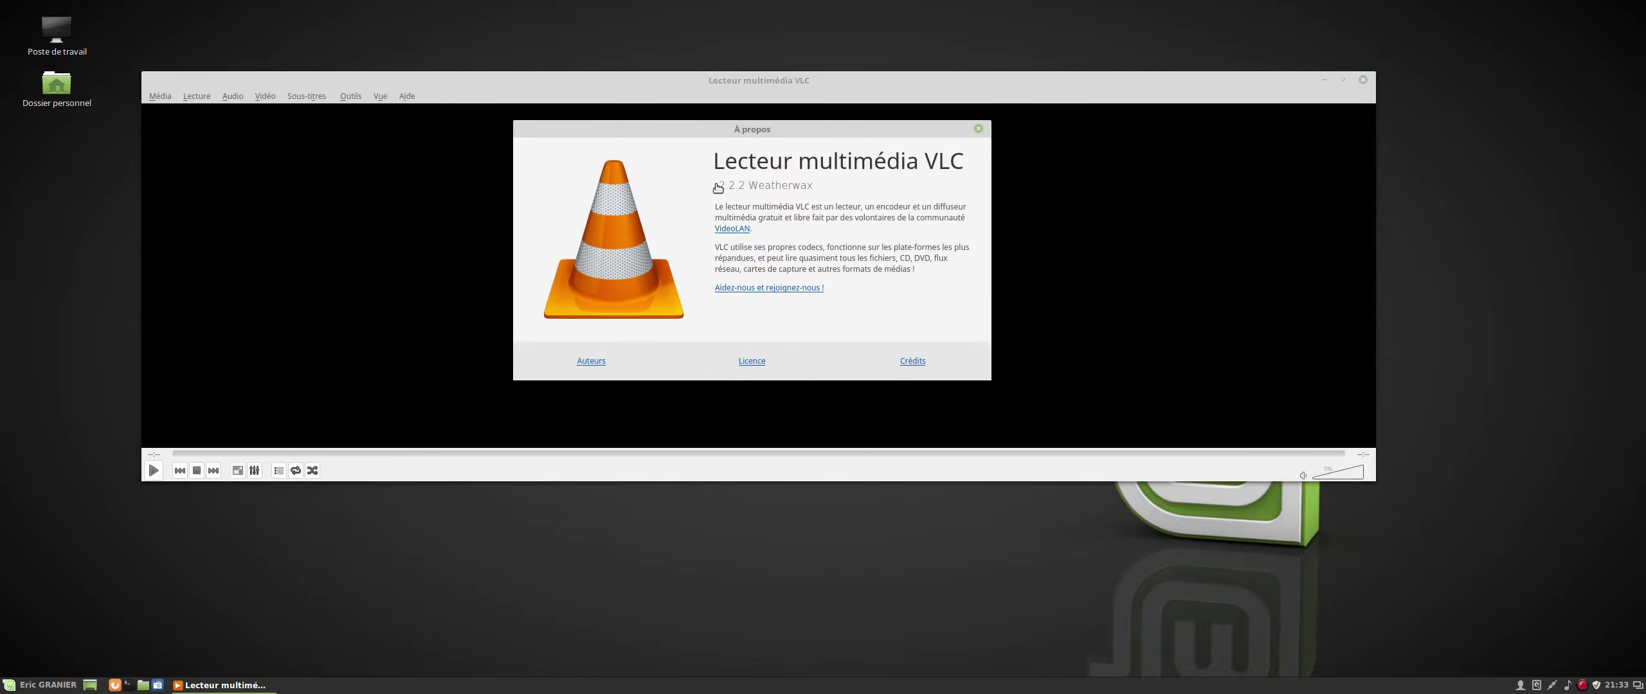
Step: Switch to workspace Bureau 2 and launch LibreOffice Writer from the office applications
{"action": "mouse_move", "coordinate": [0, 0]}
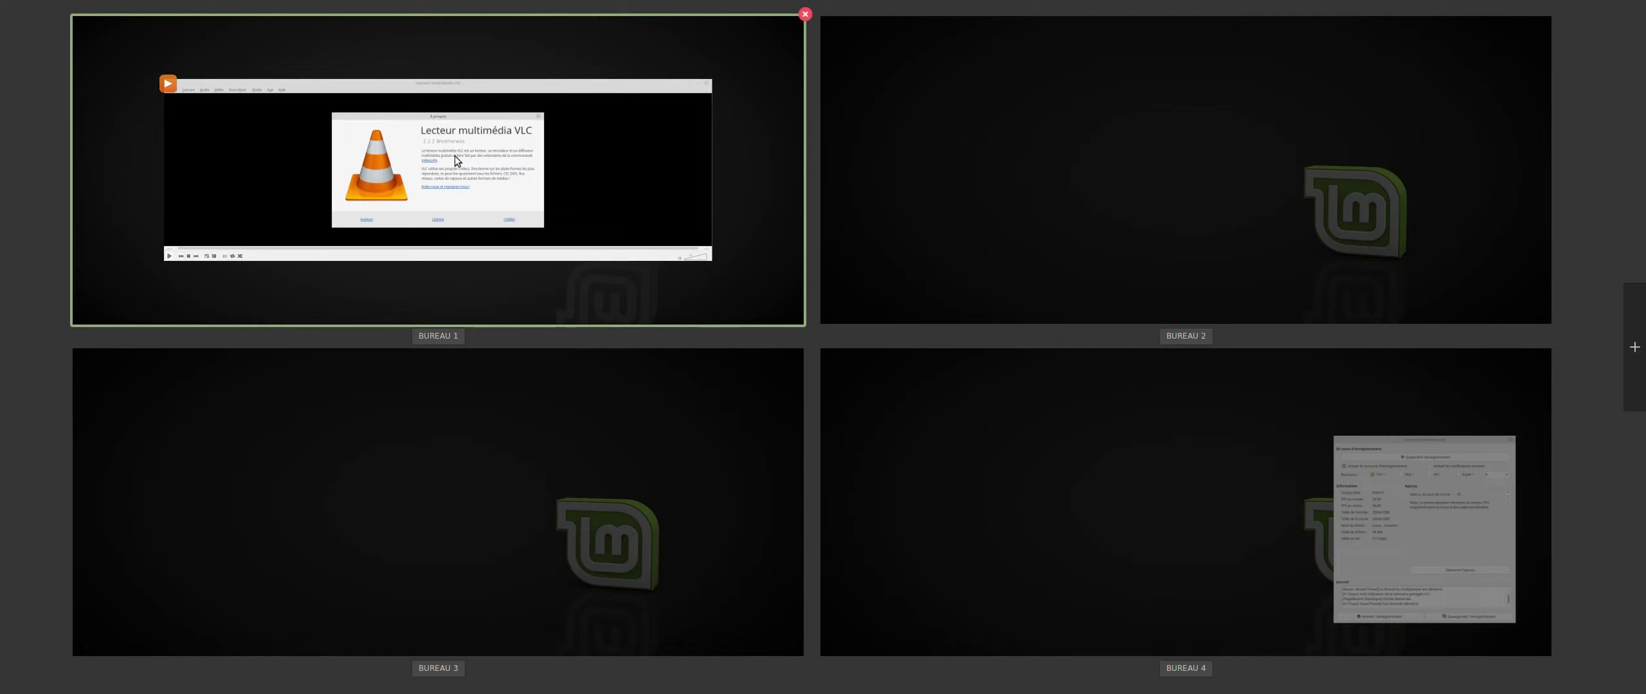
{"action": "left_click", "coordinate": [965, 150]}
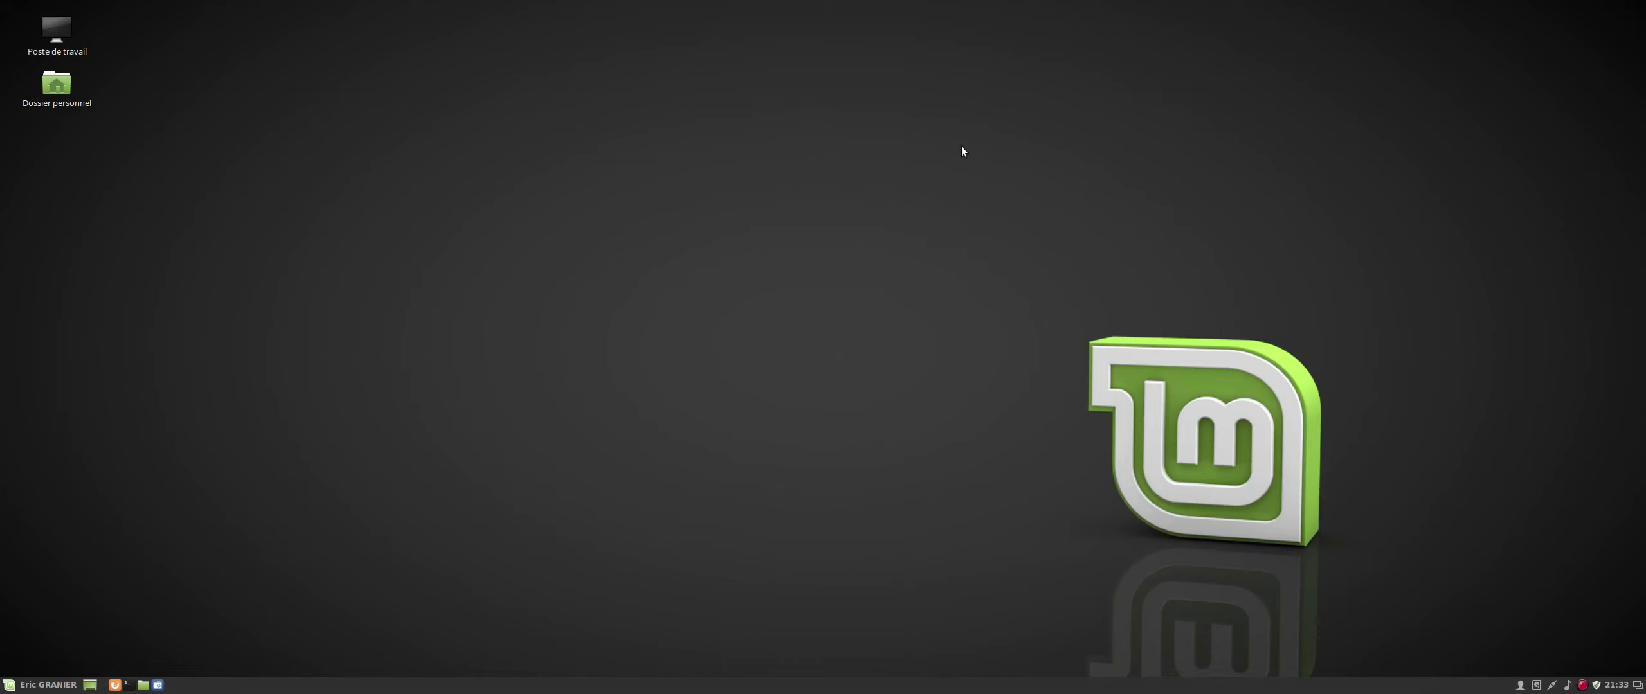
{"action": "left_click", "coordinate": [53, 684]}
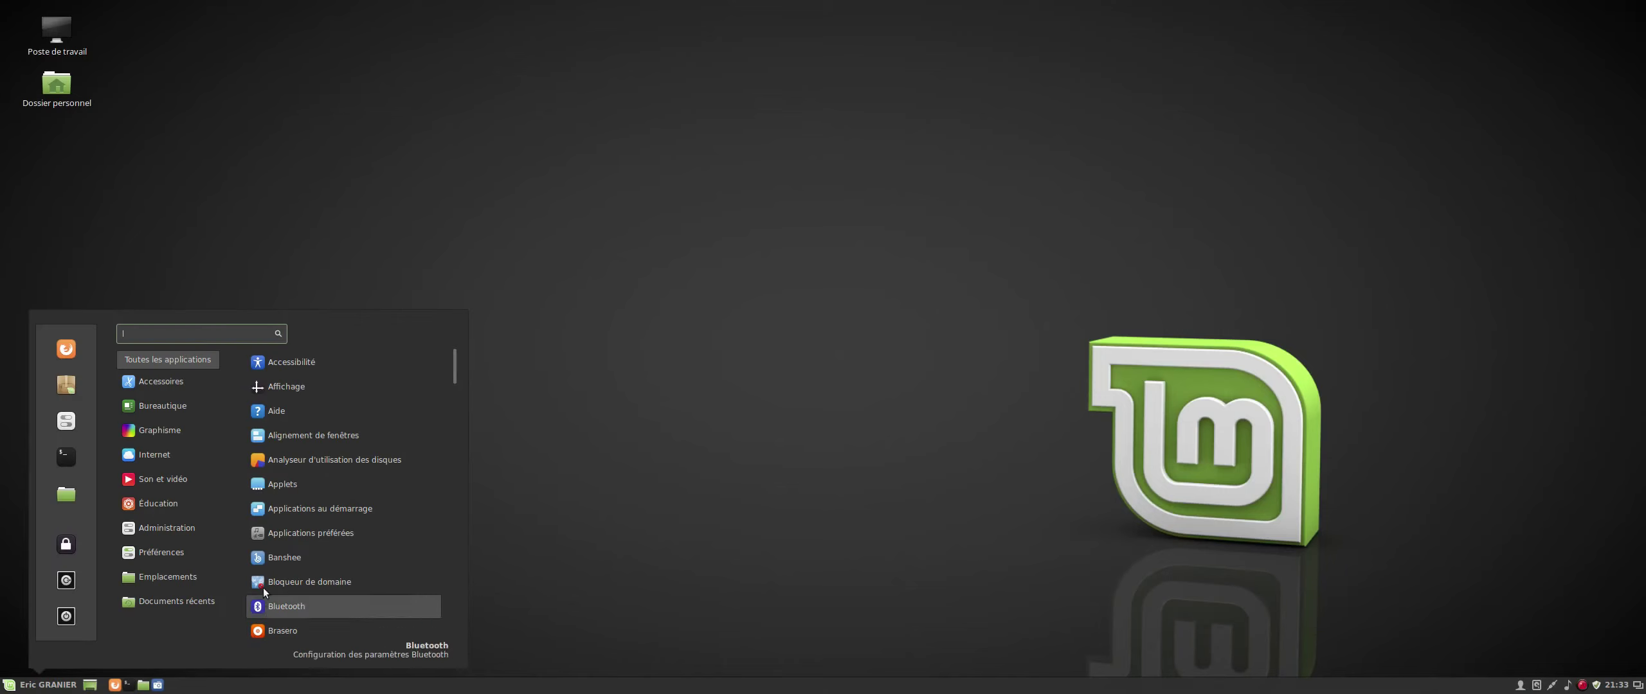
{"action": "mouse_move", "coordinate": [207, 408]}
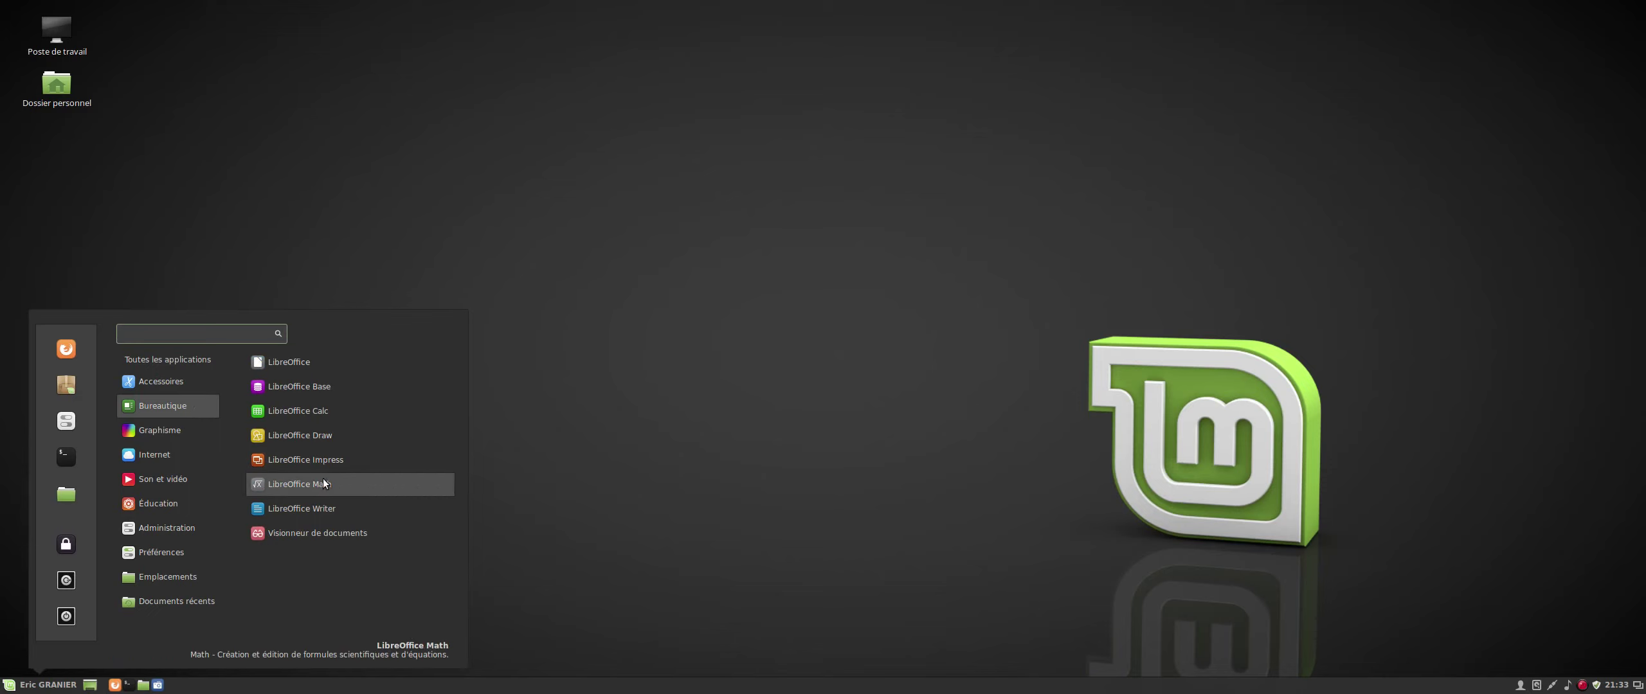
{"action": "left_click", "coordinate": [314, 510]}
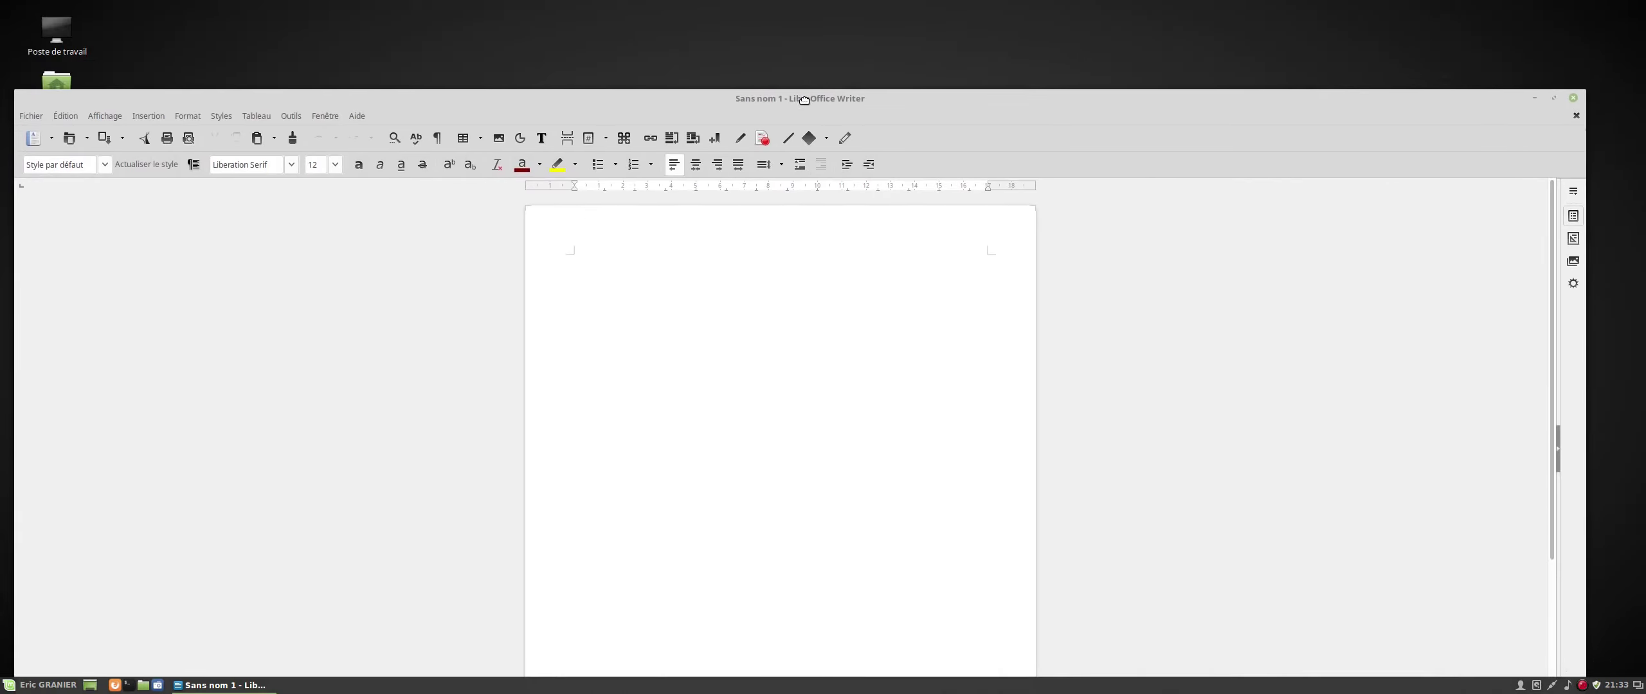
Step: Open the About LibreOffice dialog and highlight its version line
{"action": "left_click", "coordinate": [355, 120]}
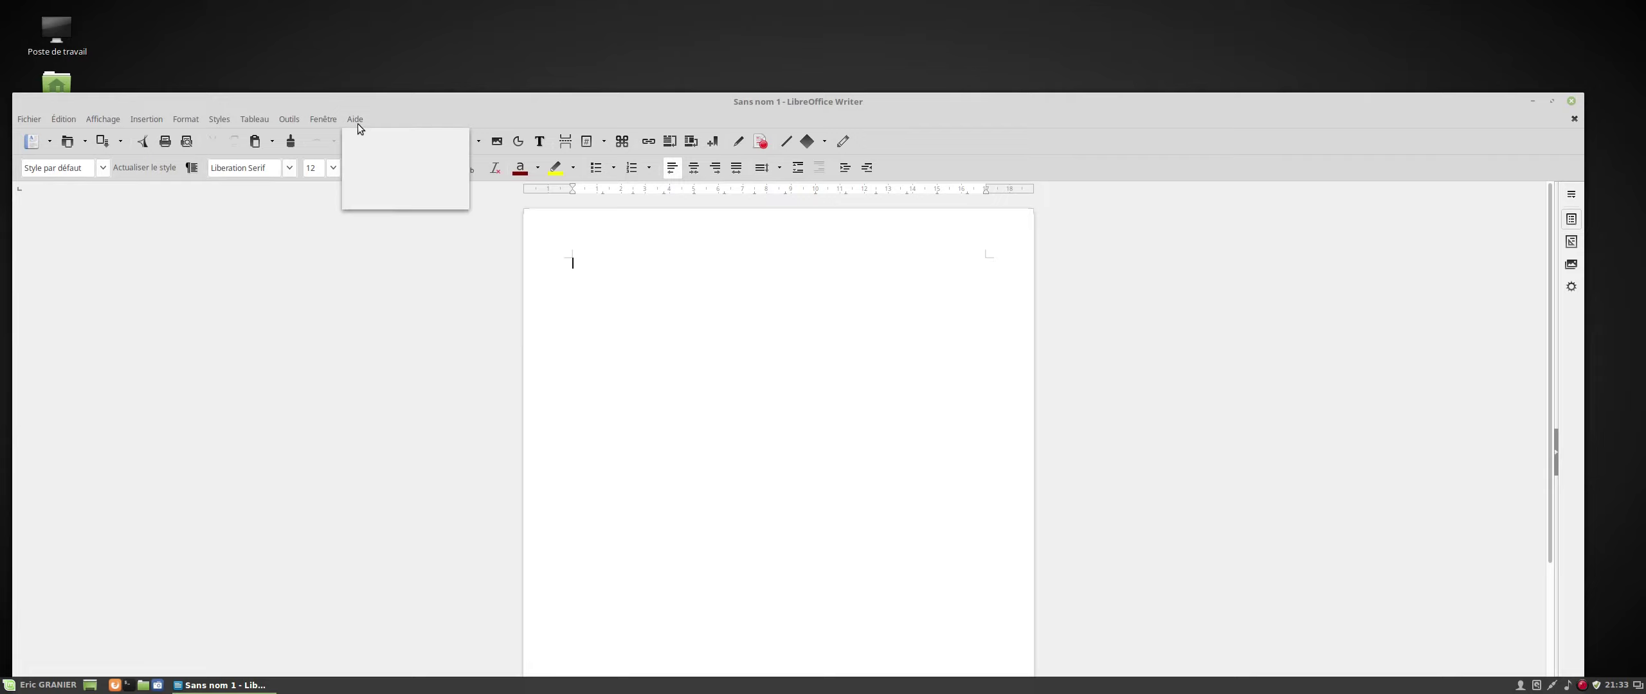
{"action": "left_click", "coordinate": [379, 205]}
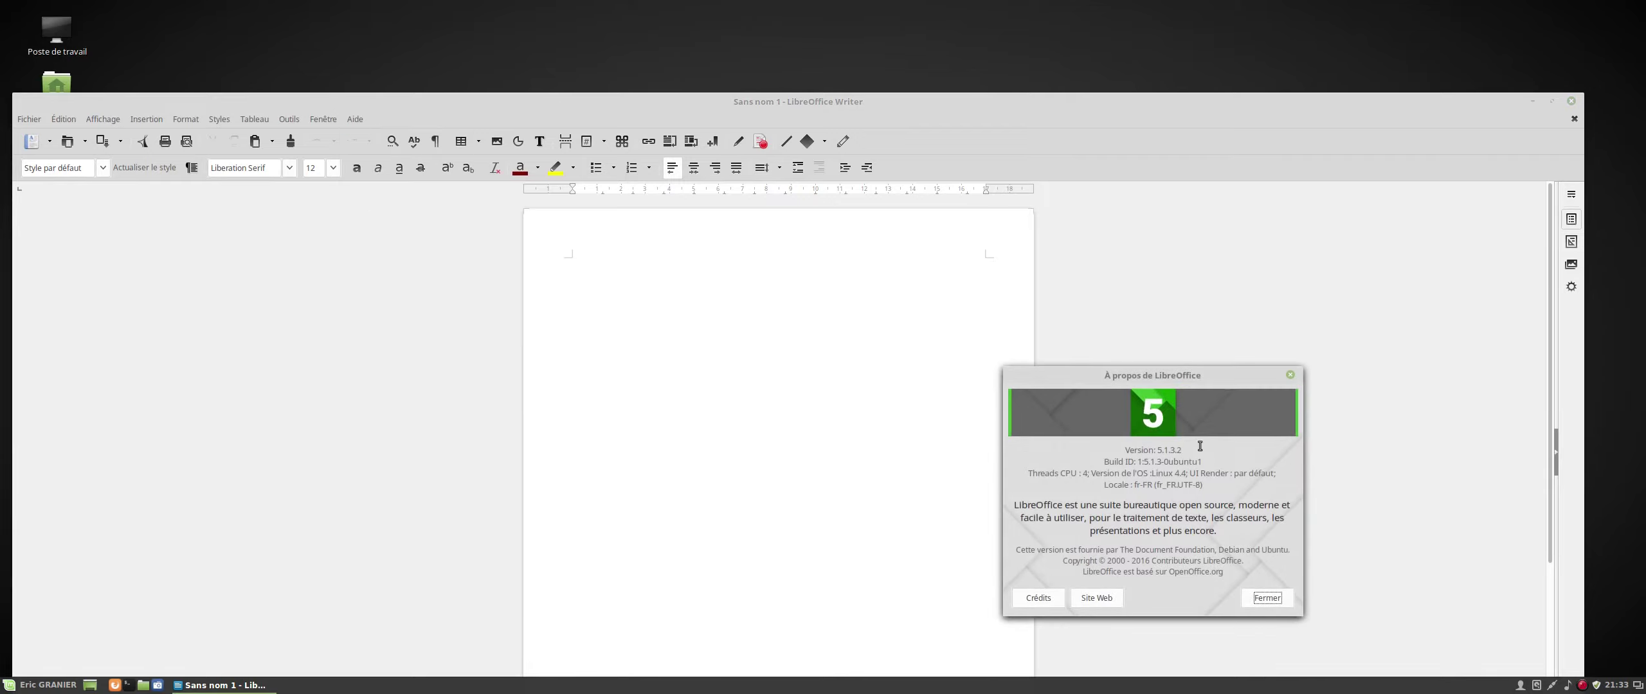
{"action": "left_click_drag", "start_coordinate": [1183, 450], "coordinate": [1071, 457]}
Step: Show the workspace overview and add four workspaces, Bureau 5 to Bureau 8
{"action": "mouse_move", "coordinate": [1, 1]}
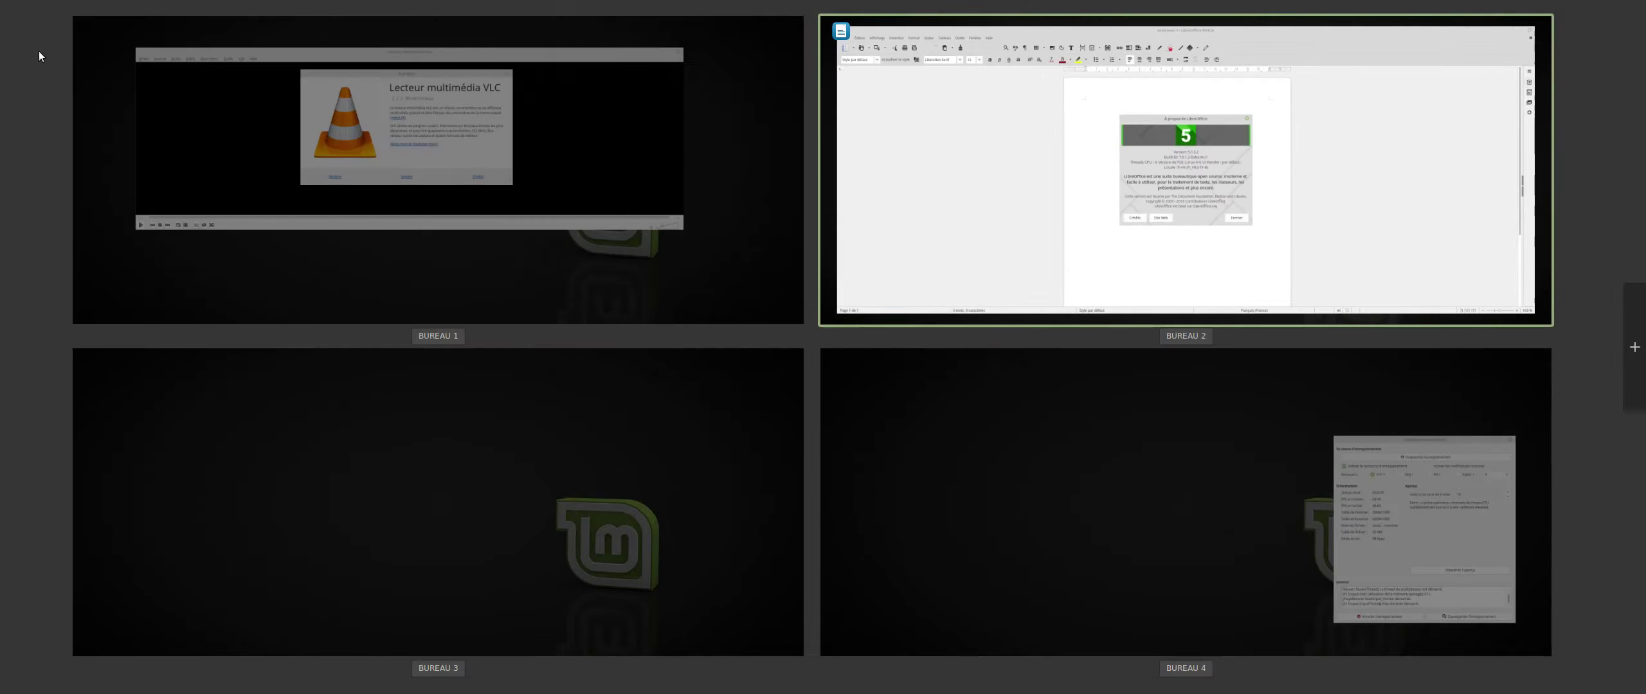
{"action": "left_click", "coordinate": [1631, 351]}
{"action": "left_click", "coordinate": [1635, 349]}
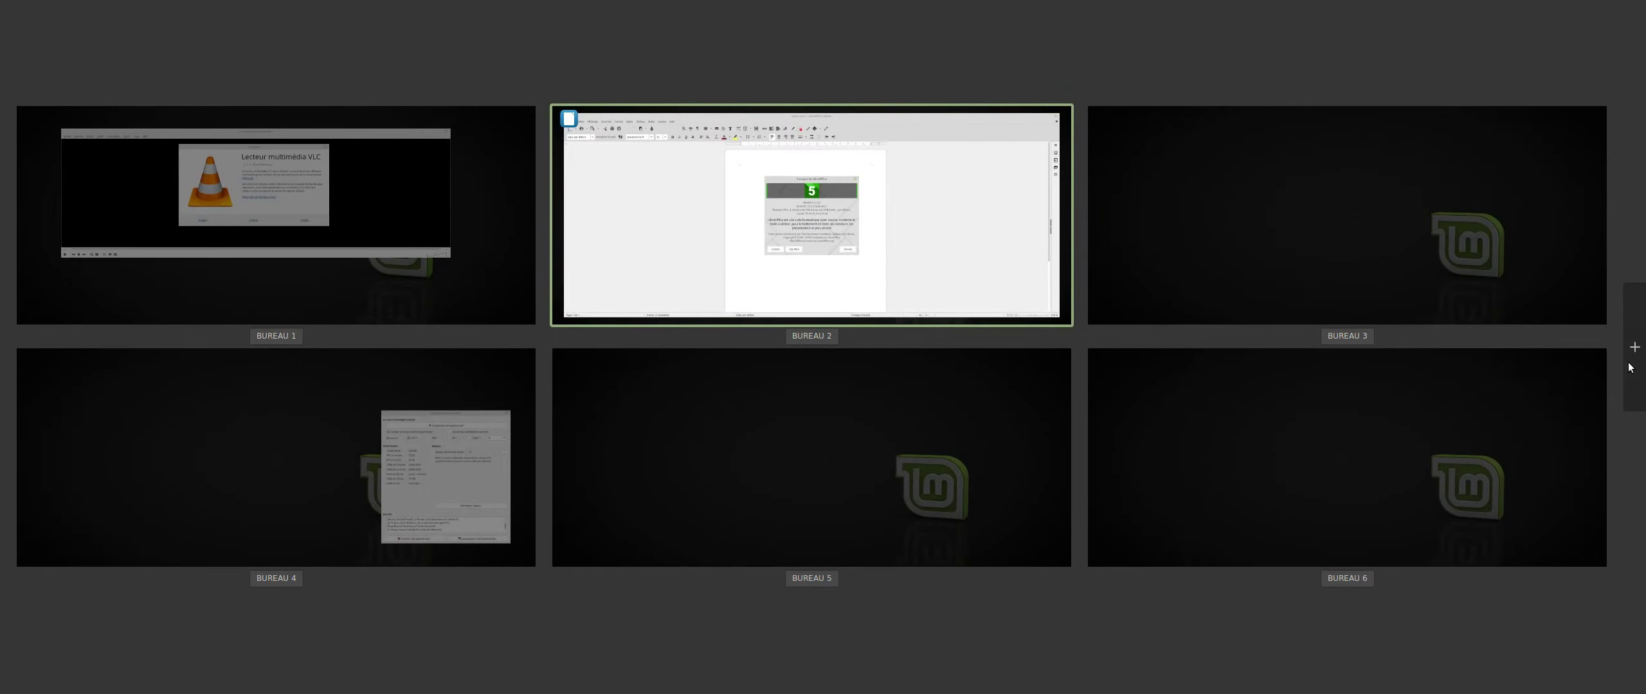
{"action": "left_click", "coordinate": [1635, 349]}
{"action": "left_click", "coordinate": [1634, 349]}
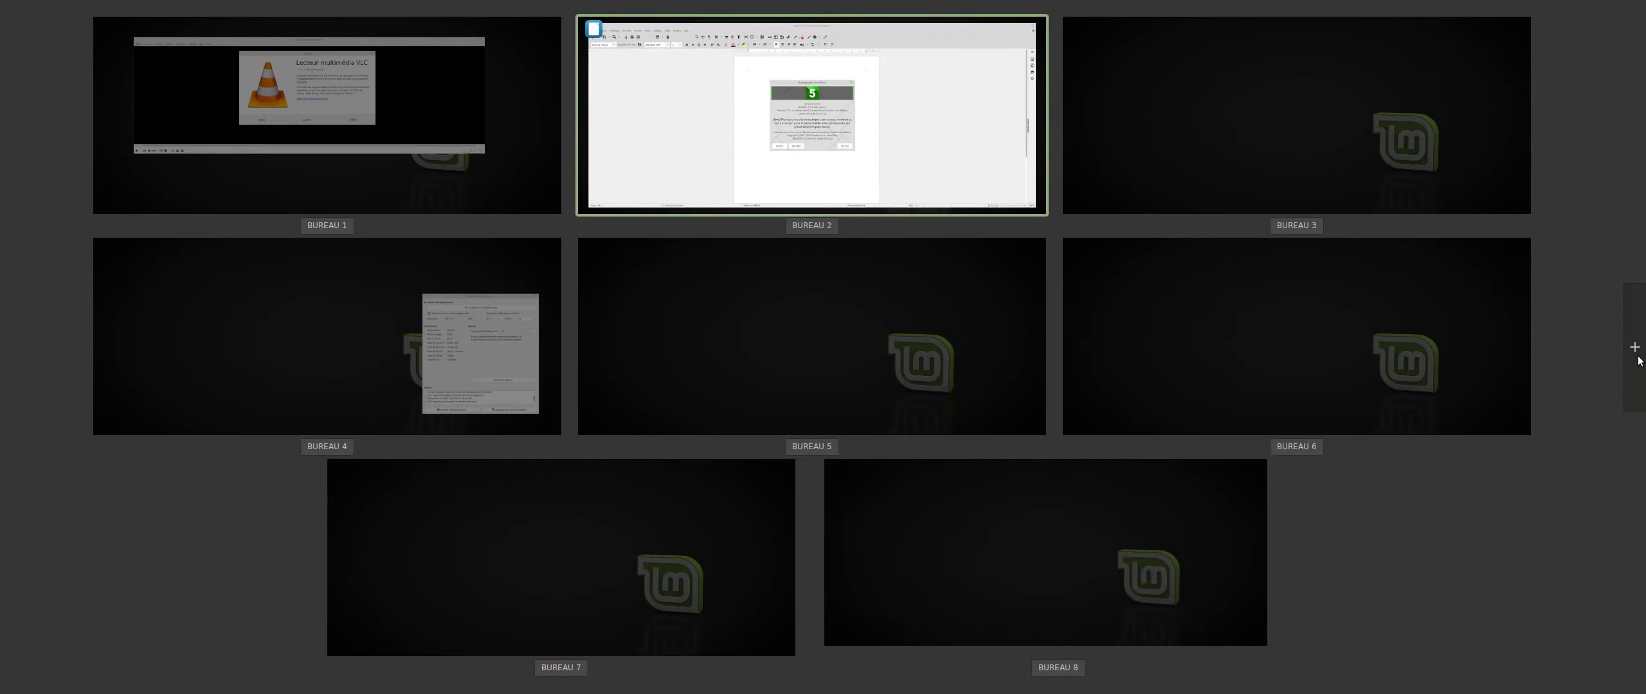
Step: Remove the four empty workspaces Bureau 8, Bureau 7, Bureau 6 and Bureau 5 in the workspace overview
{"action": "mouse_move", "coordinate": [1107, 592]}
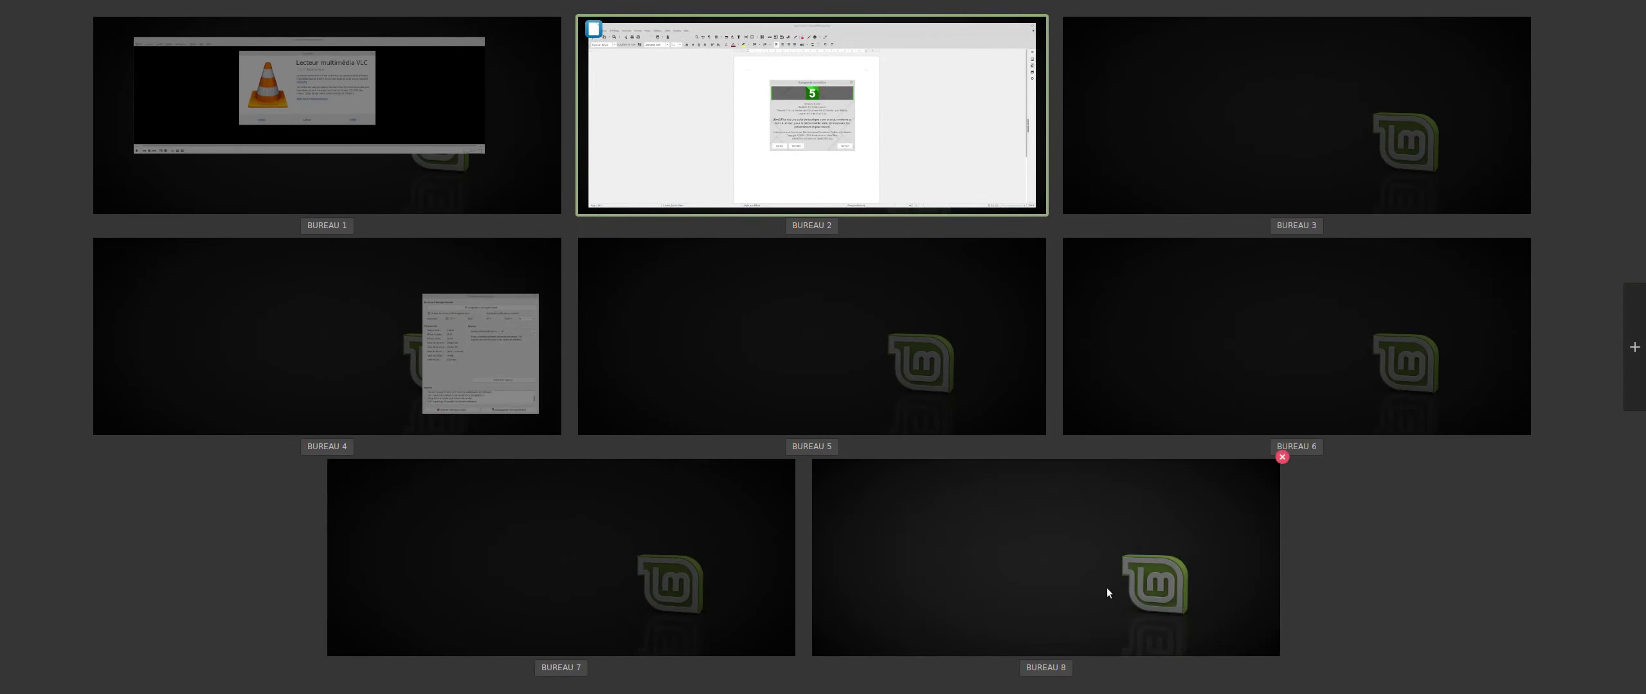
{"action": "left_click", "coordinate": [1282, 457]}
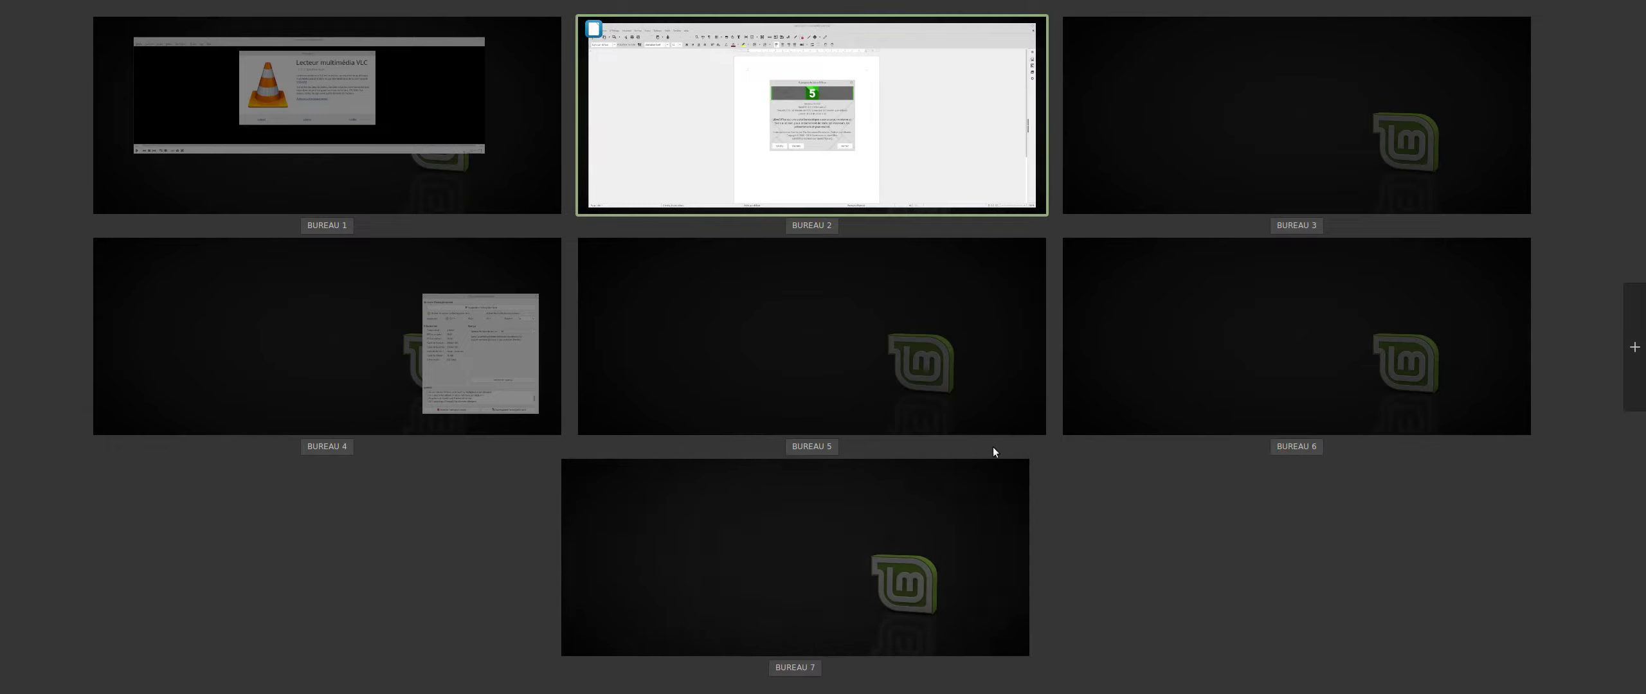
{"action": "left_click", "coordinate": [1031, 460]}
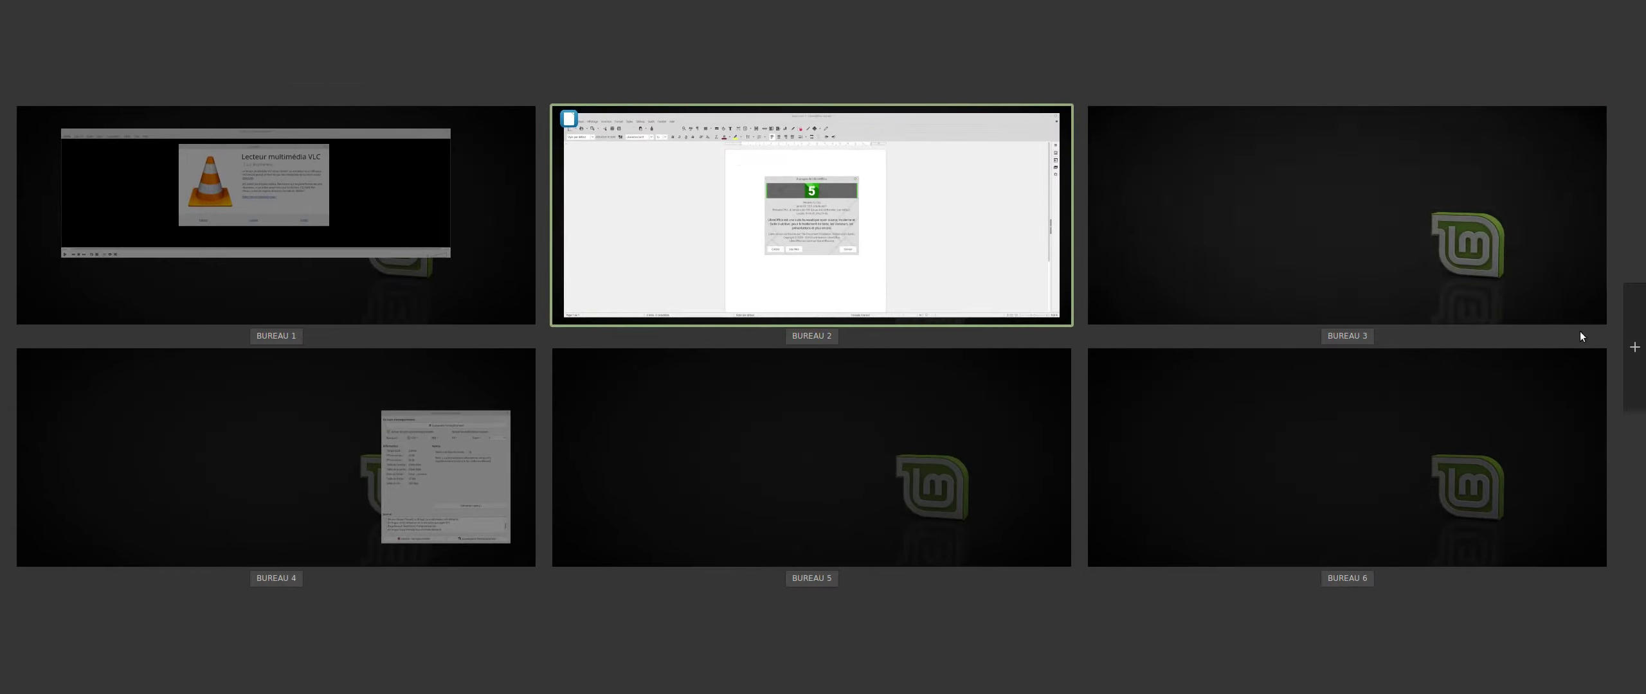
{"action": "left_click", "coordinate": [1601, 347]}
{"action": "mouse_move", "coordinate": [1242, 355]}
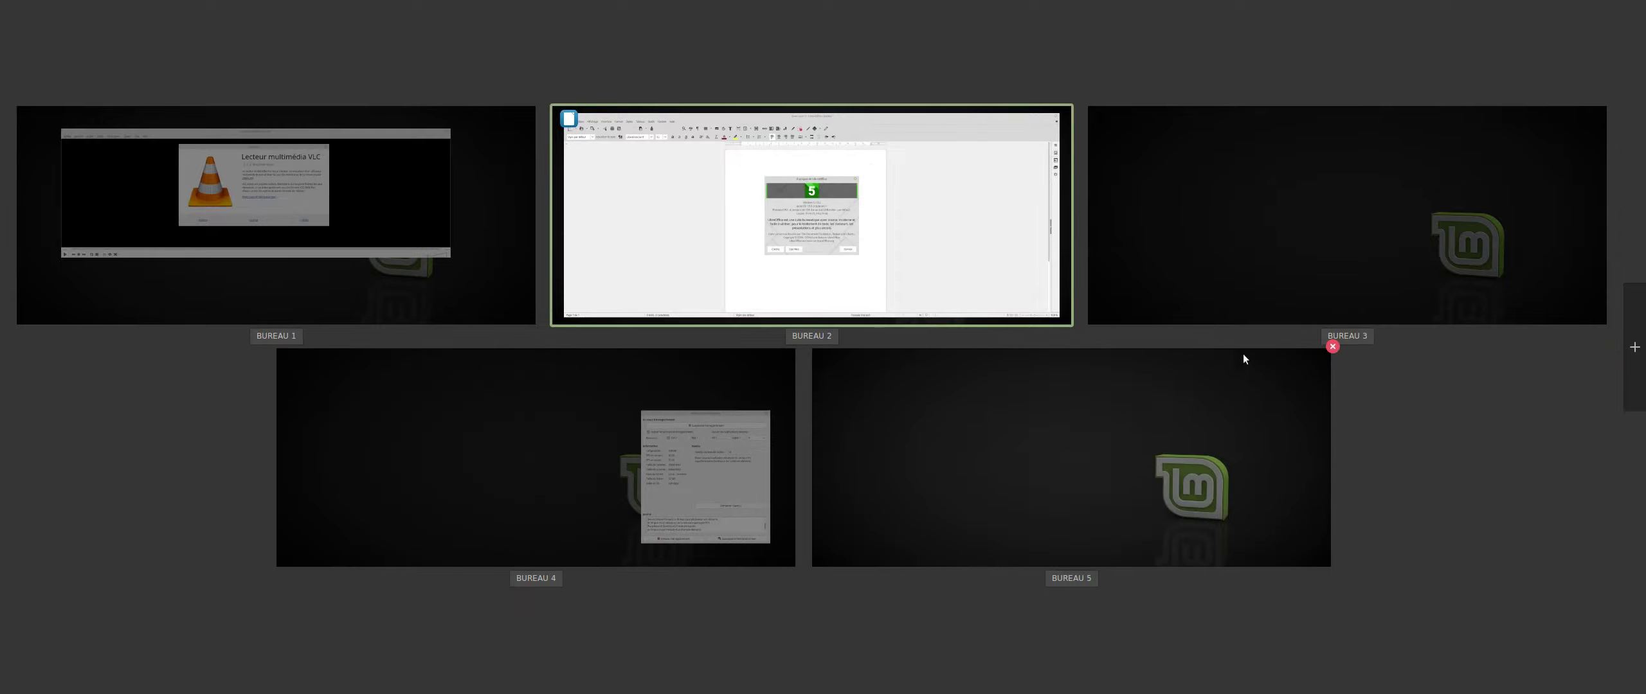
{"action": "left_click", "coordinate": [1333, 348]}
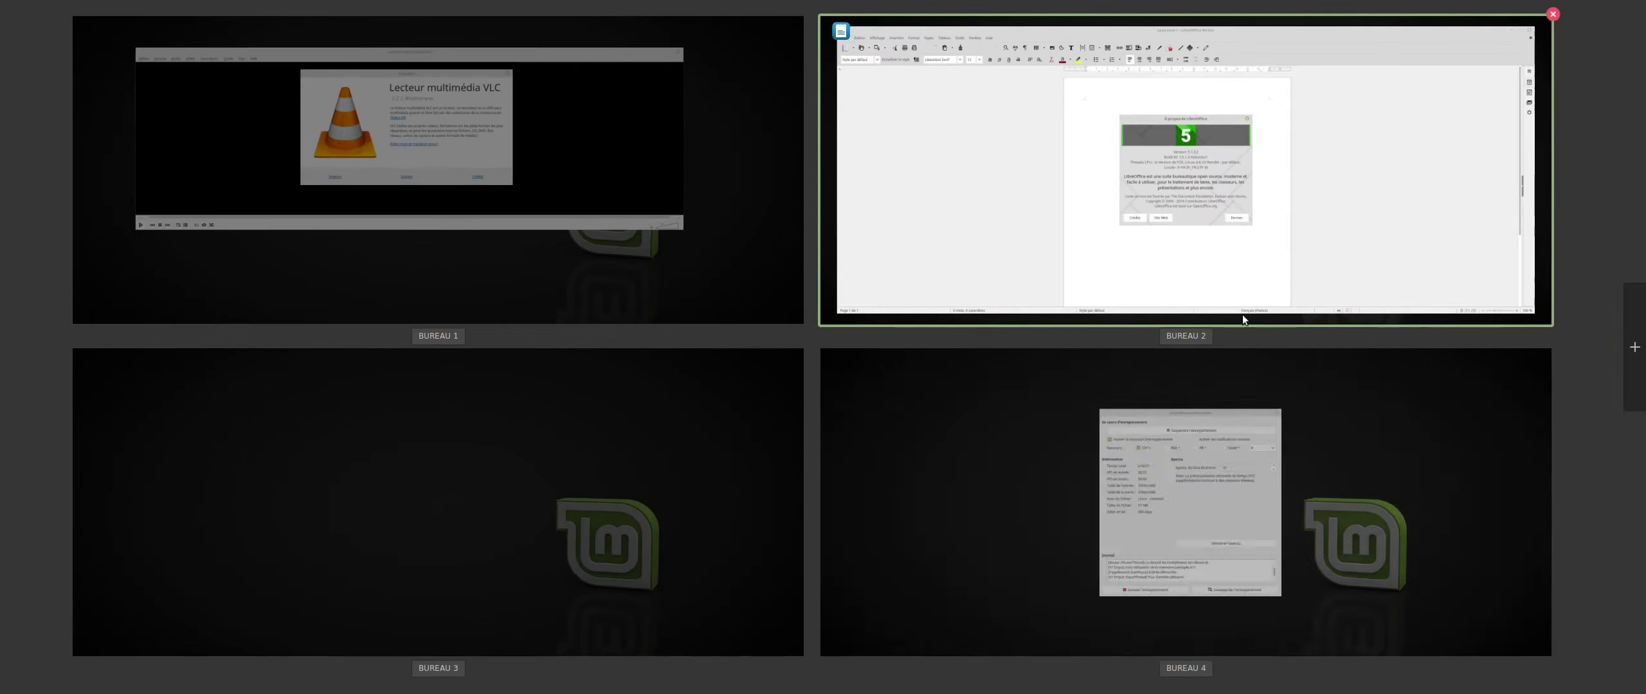
Step: Return to workspace Bureau 2 and close the About LibreOffice dialog and the Writer window
{"action": "left_click", "coordinate": [1362, 134]}
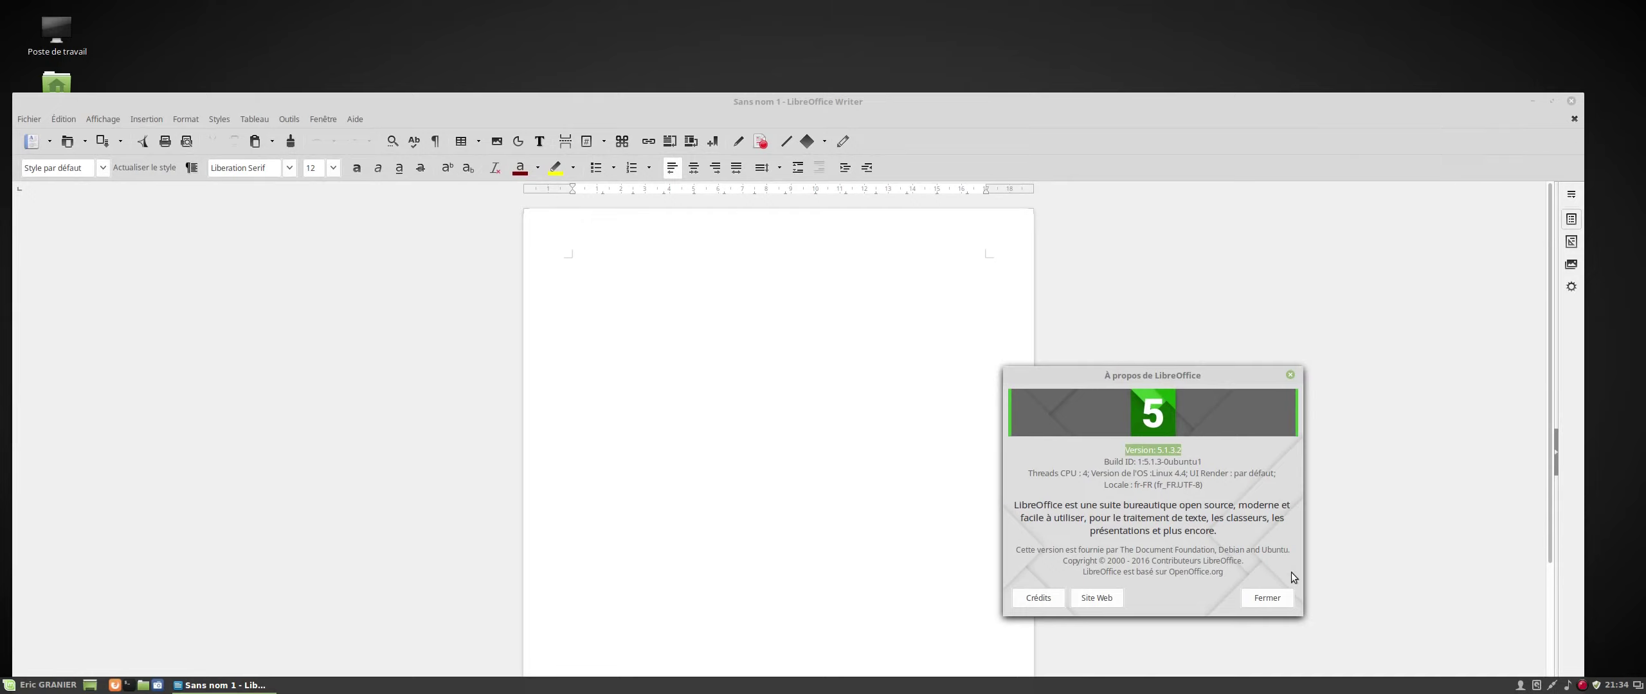
{"action": "left_click", "coordinate": [1247, 604]}
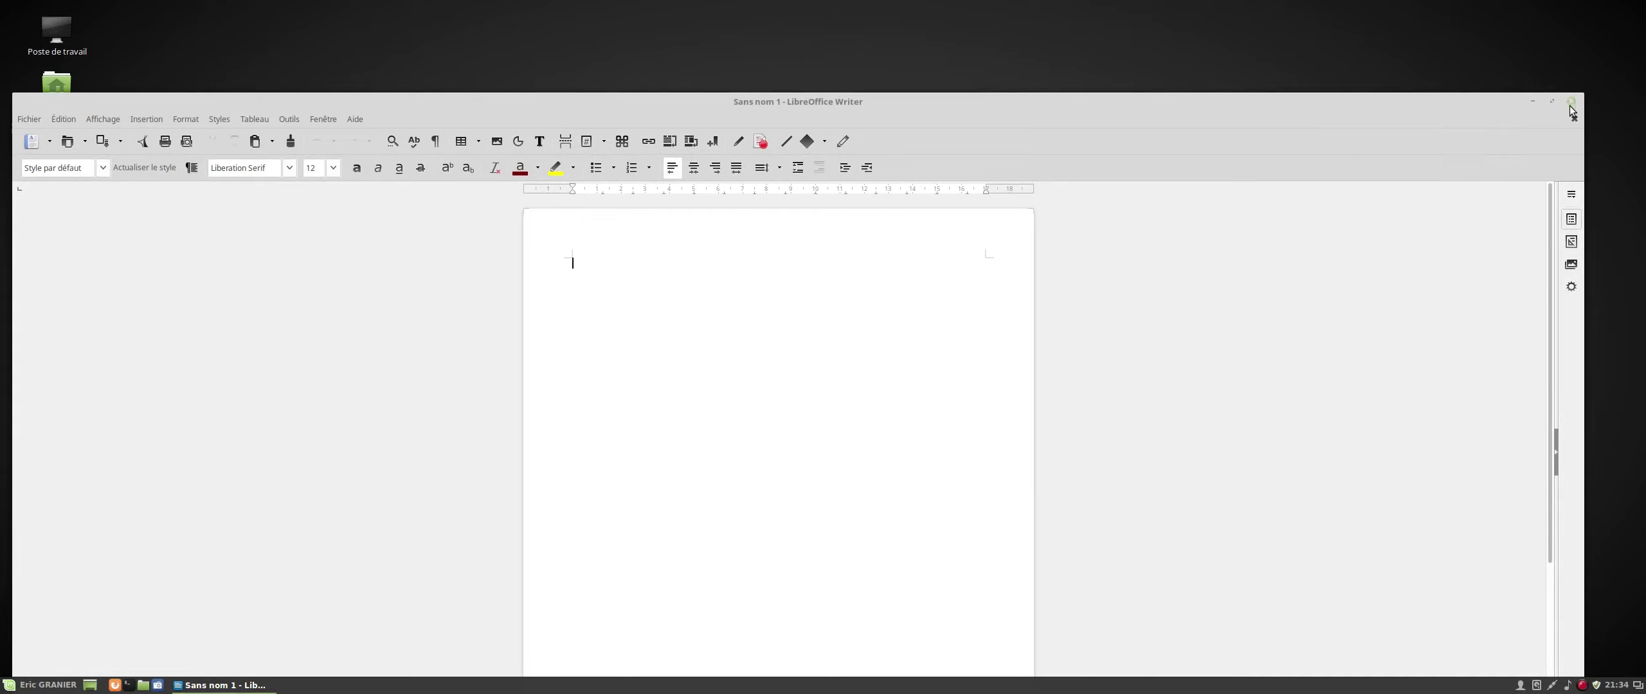
{"action": "left_click", "coordinate": [1570, 101]}
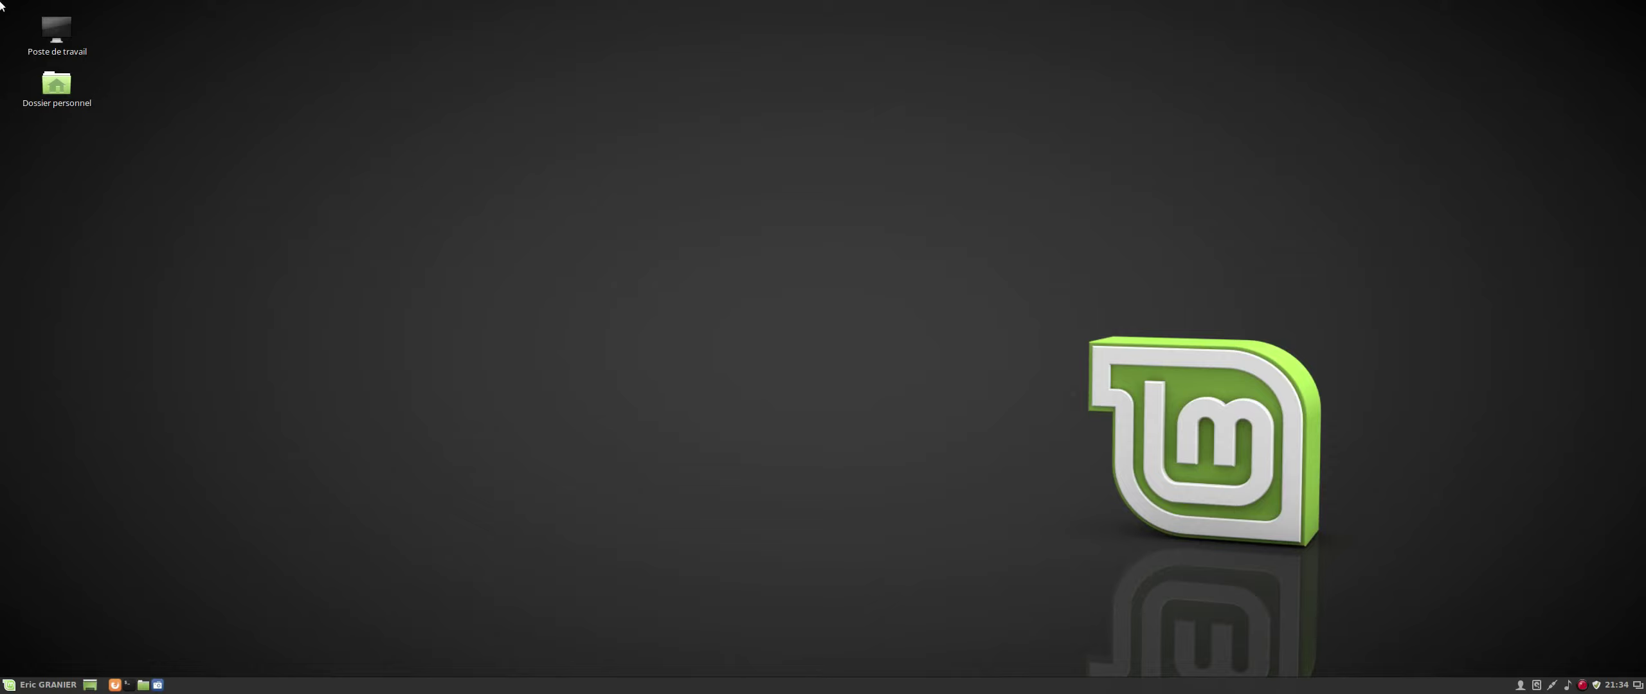
Step: Switch to workspace Bureau 1 and close VLC's About dialog and main window
{"action": "mouse_move", "coordinate": [1, 1]}
{"action": "left_click", "coordinate": [512, 182]}
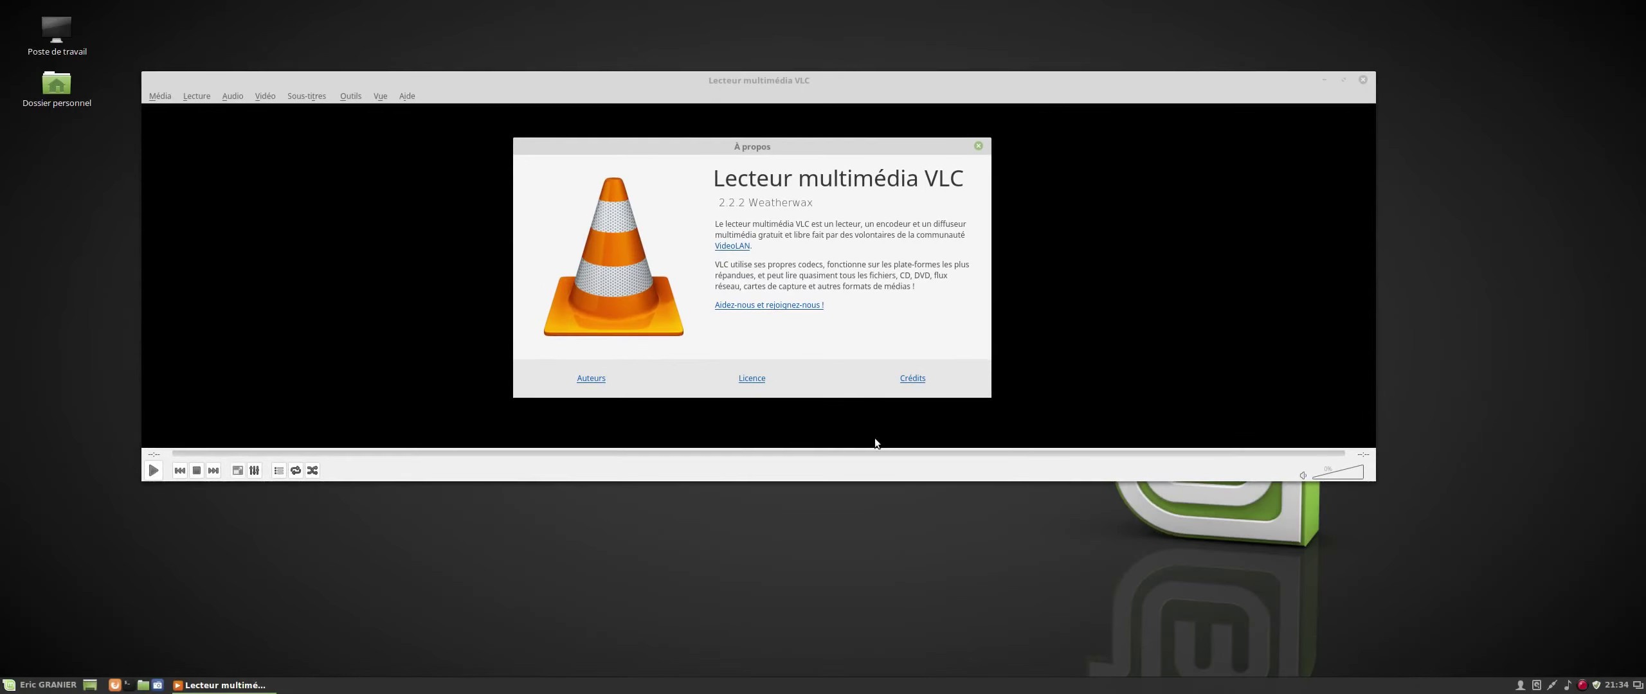
{"action": "left_click", "coordinate": [977, 146]}
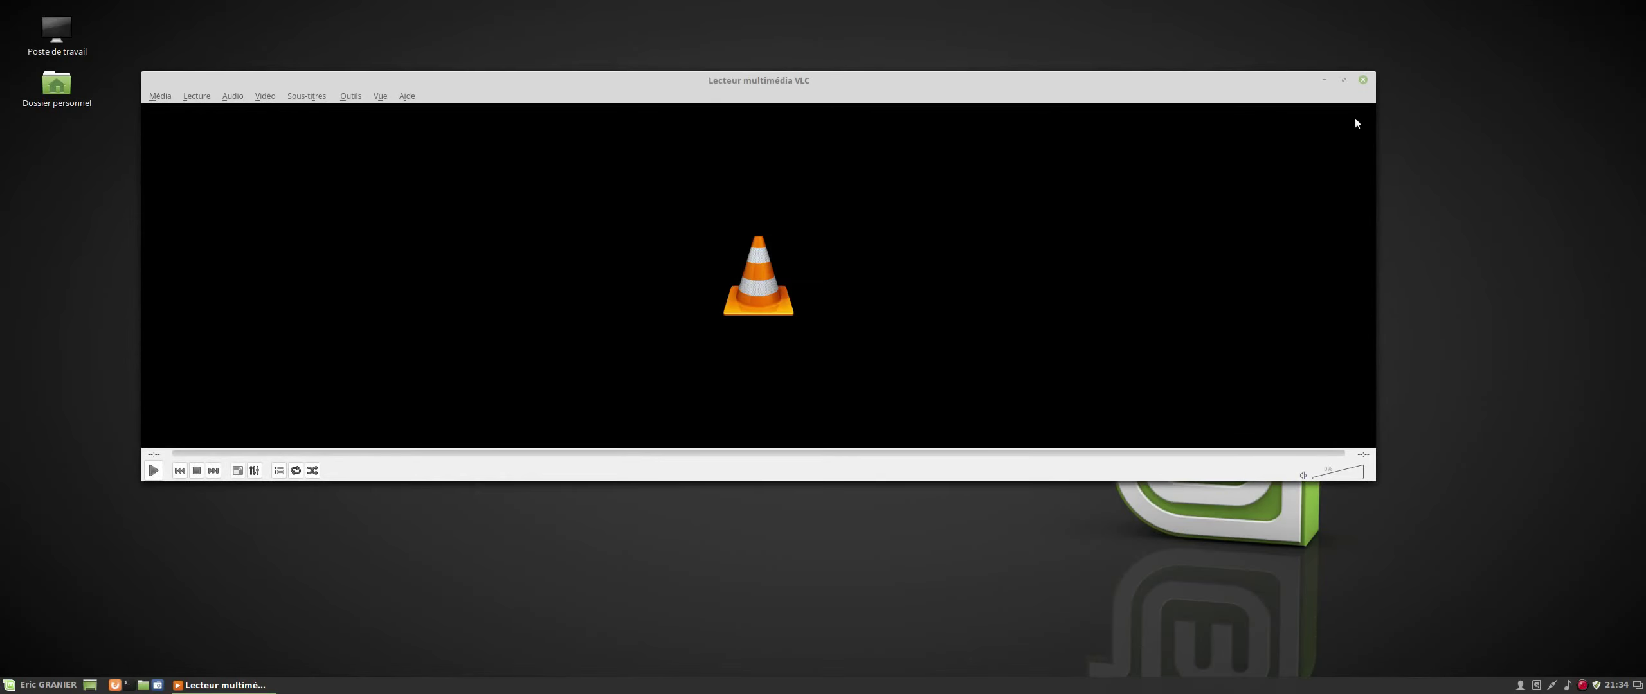
{"action": "left_click", "coordinate": [1363, 81]}
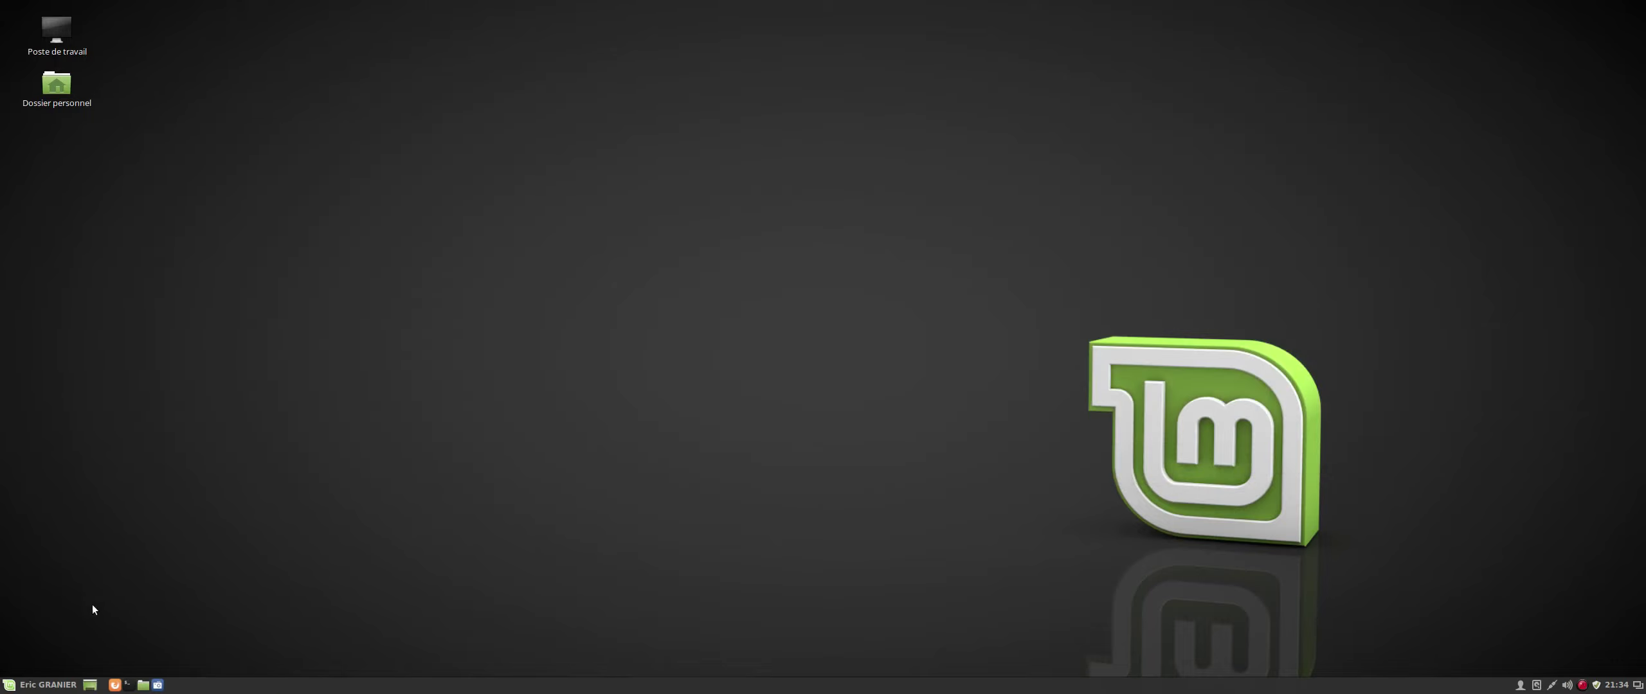
Step: Search the installed applications for "moniteur" and launch Moniteur système
{"action": "left_click", "coordinate": [29, 688]}
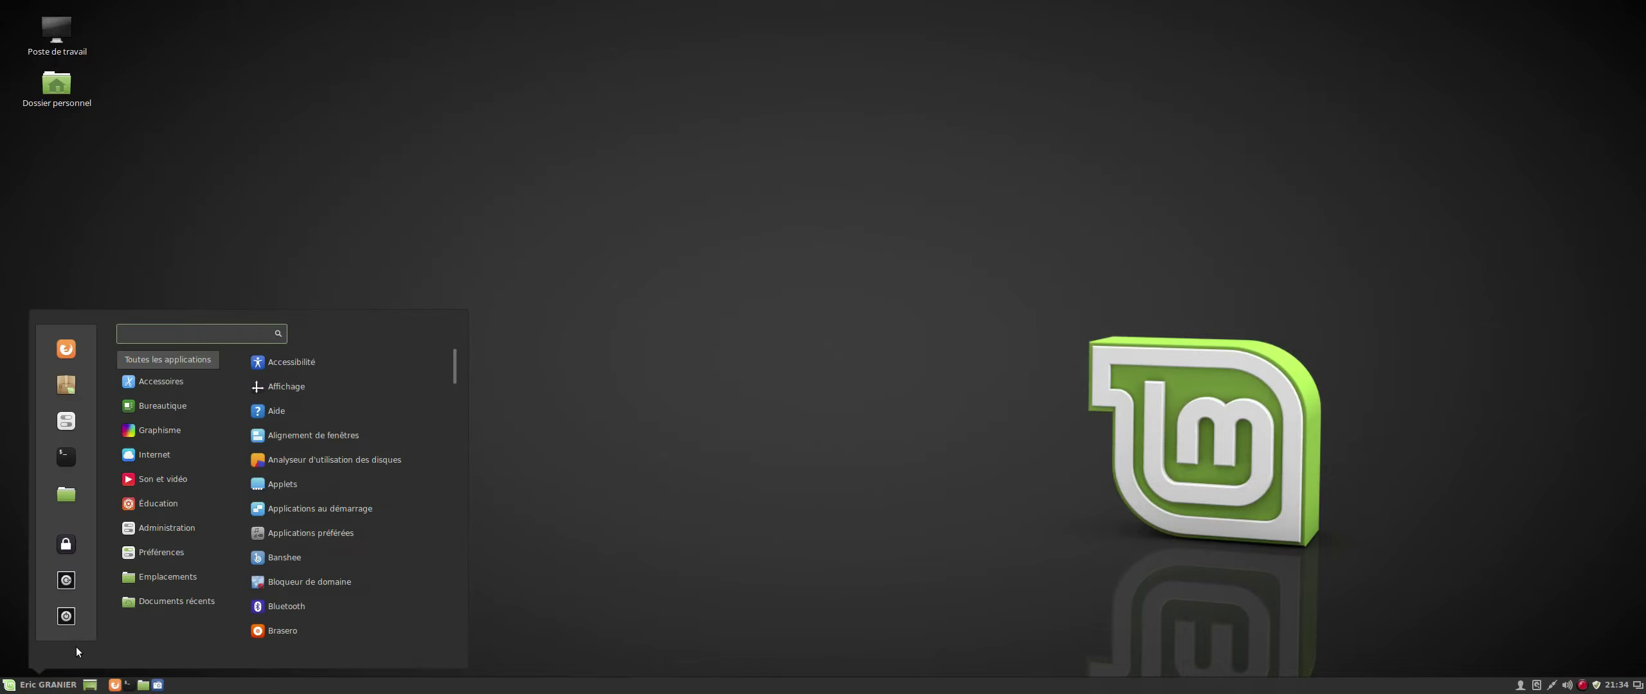
{"action": "type", "text": "moni"}
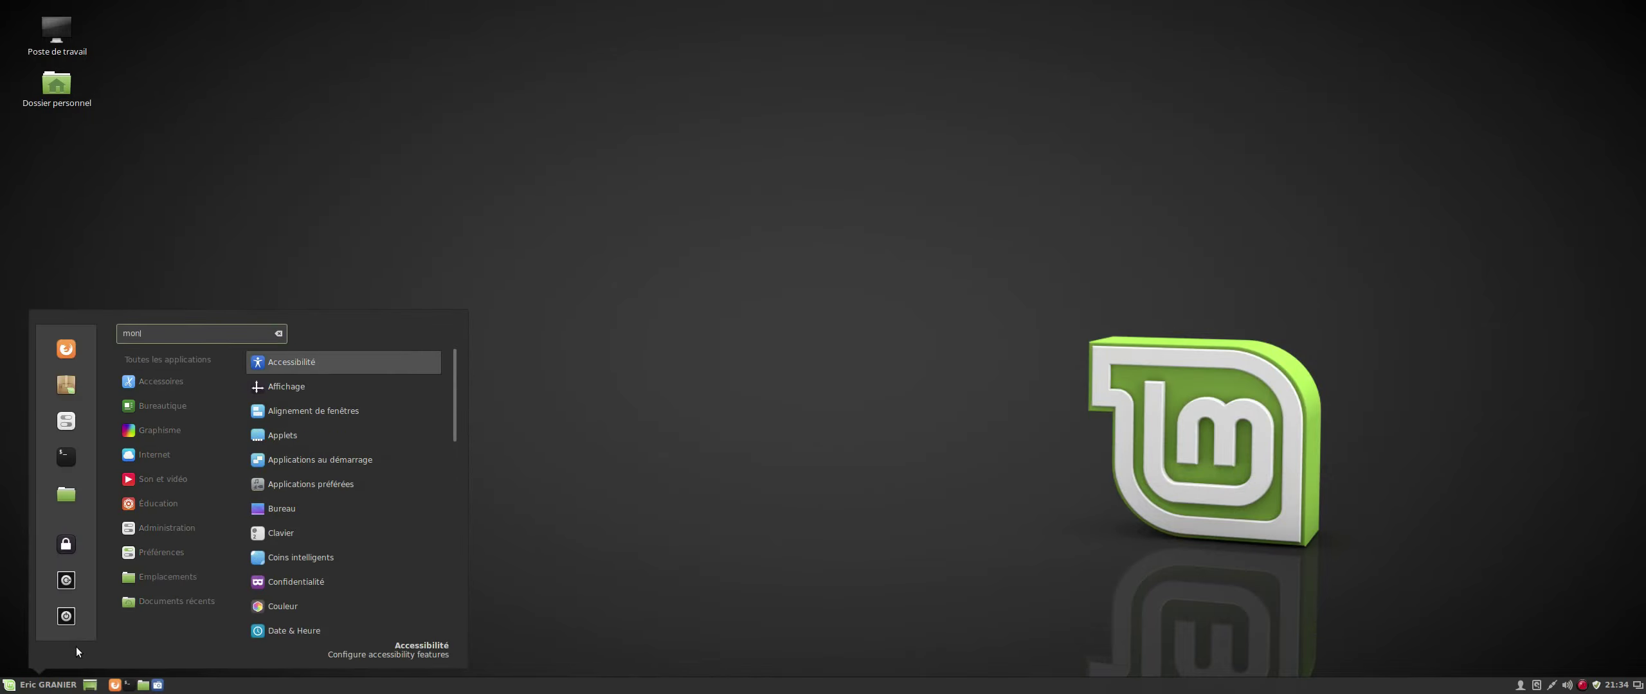
{"action": "type", "text": "i"}
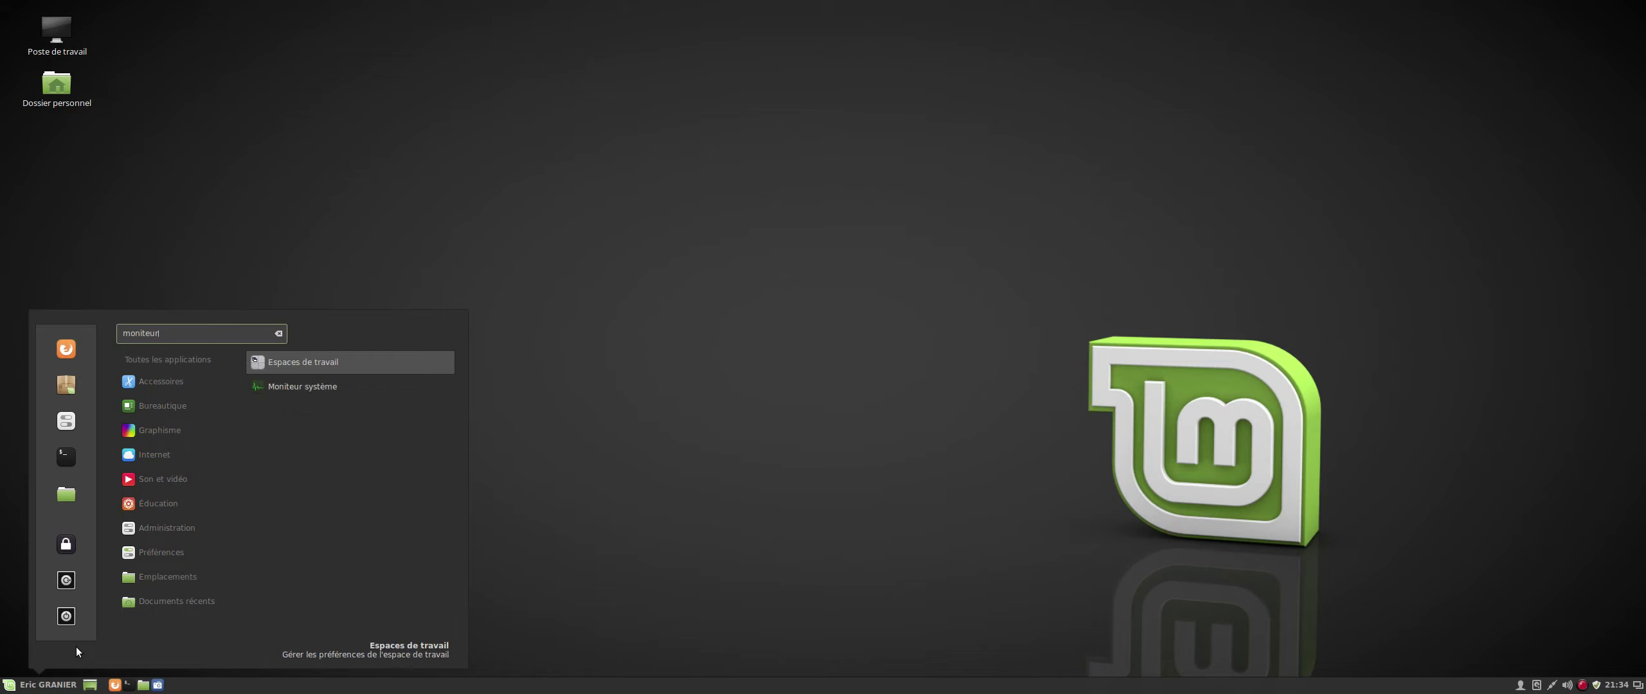
{"action": "left_click", "coordinate": [309, 393]}
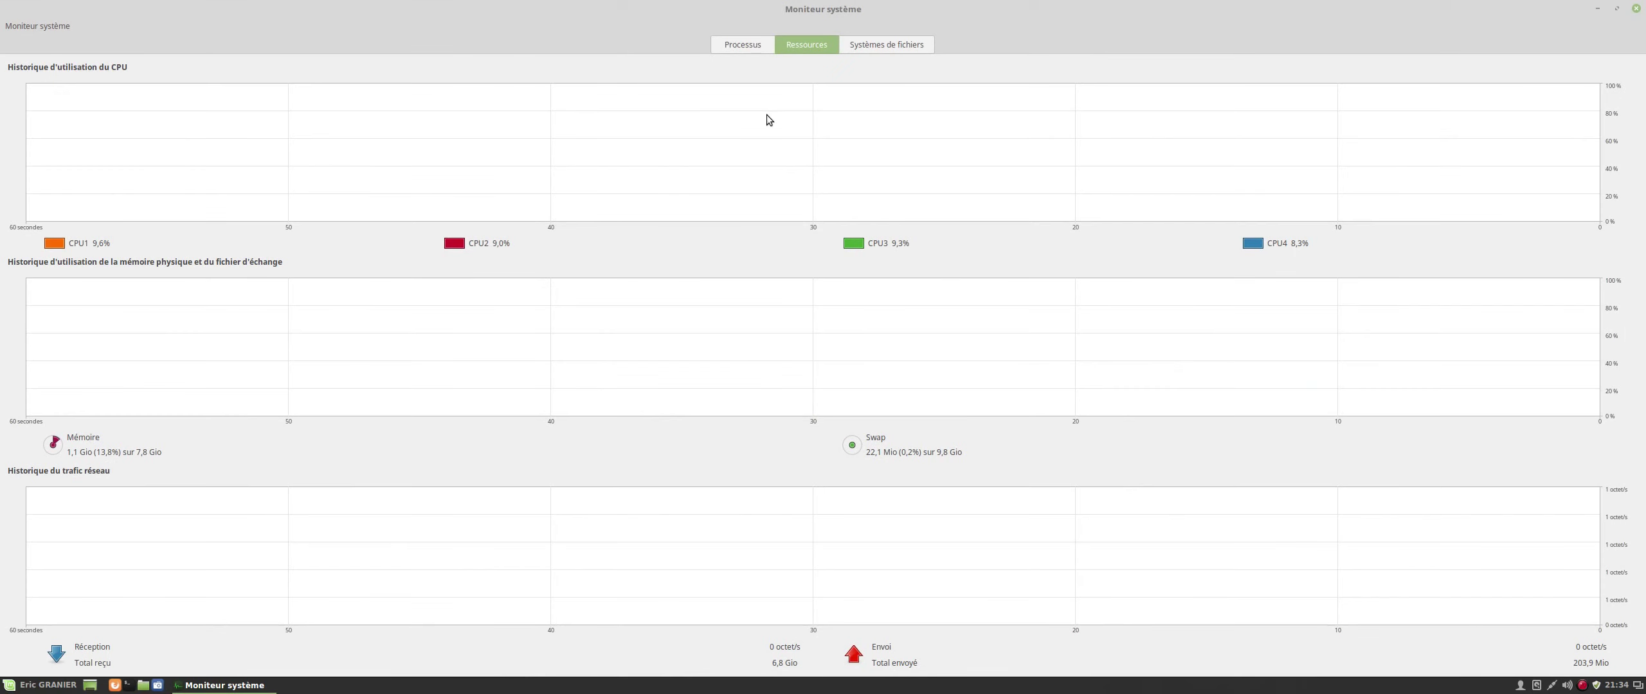
Step: Take the Moniteur système window out of its maximized state to show the resource graphs, and close it
{"action": "left_click_drag", "start_coordinate": [825, 25], "coordinate": [792, 87]}
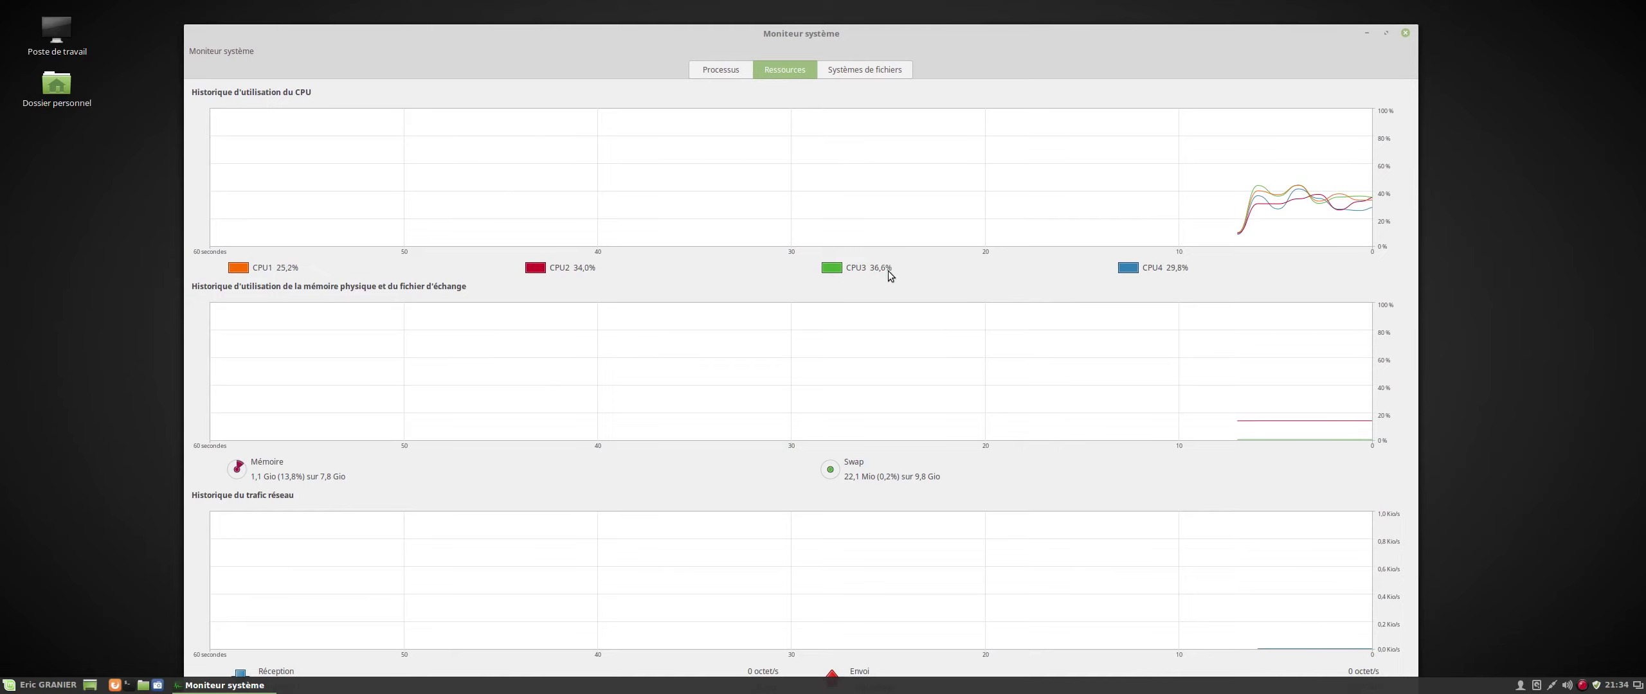
{"action": "left_click", "coordinate": [1405, 33]}
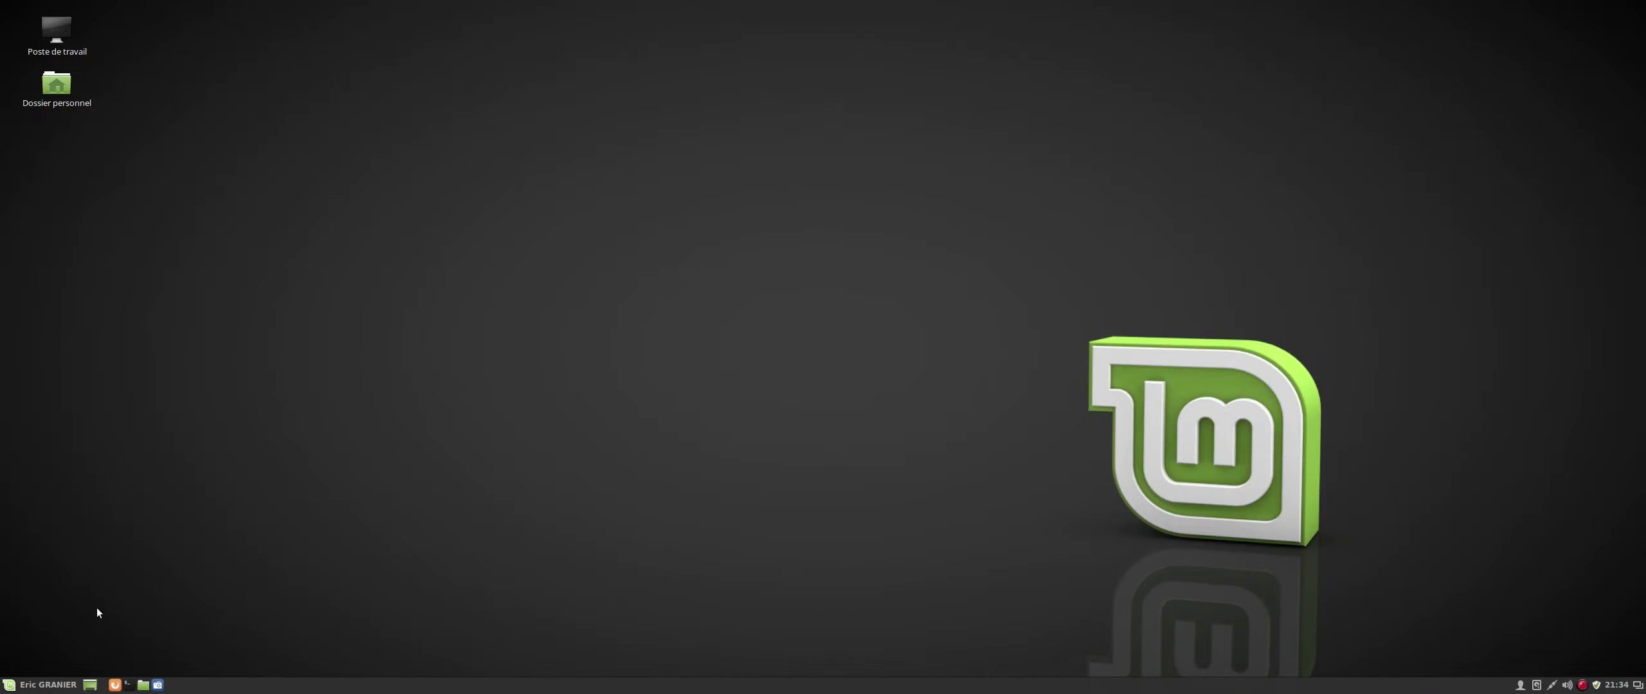
Step: Show the Son et vidéo and Internet application categories and open Paramètres système
{"action": "left_click", "coordinate": [39, 684]}
{"action": "mouse_move", "coordinate": [206, 477]}
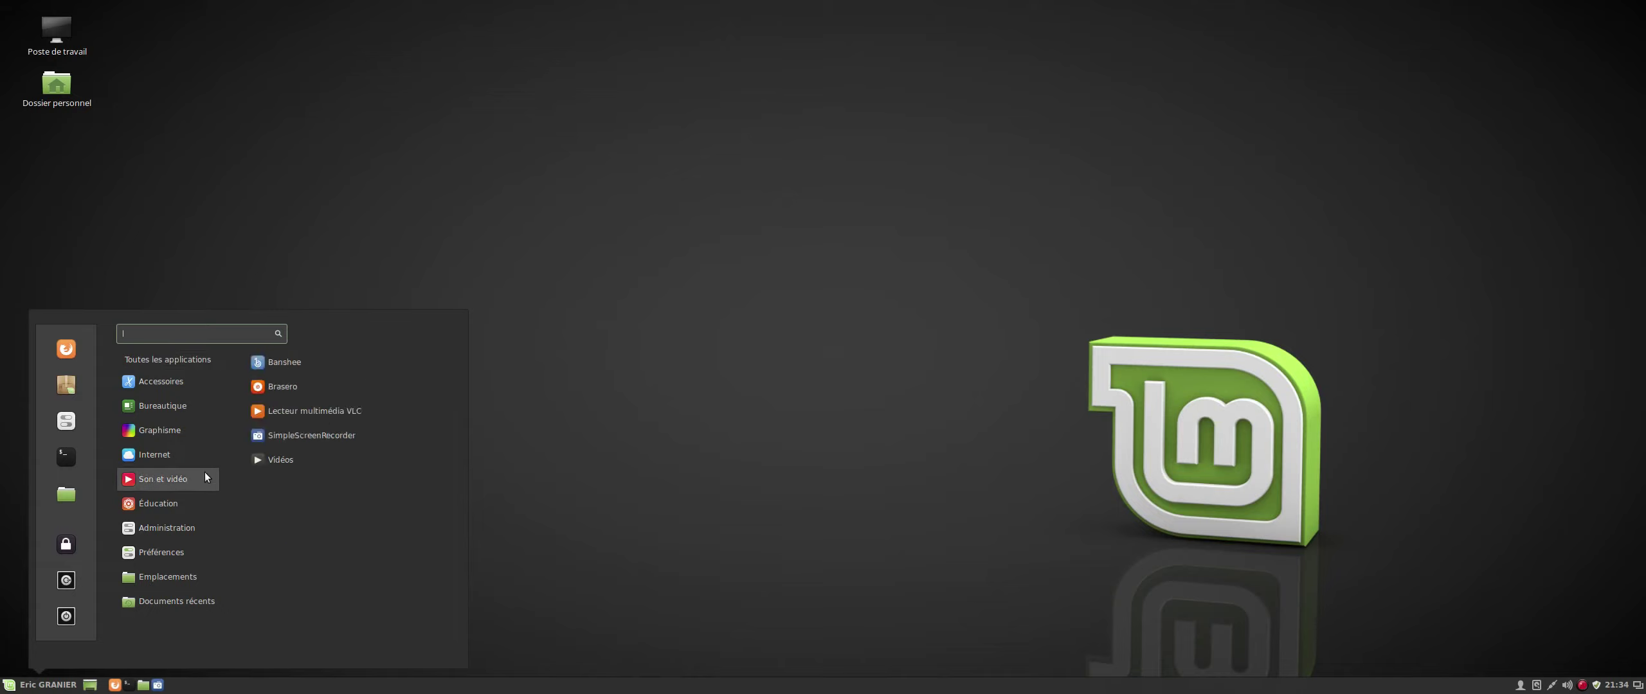
{"action": "mouse_move", "coordinate": [152, 452]}
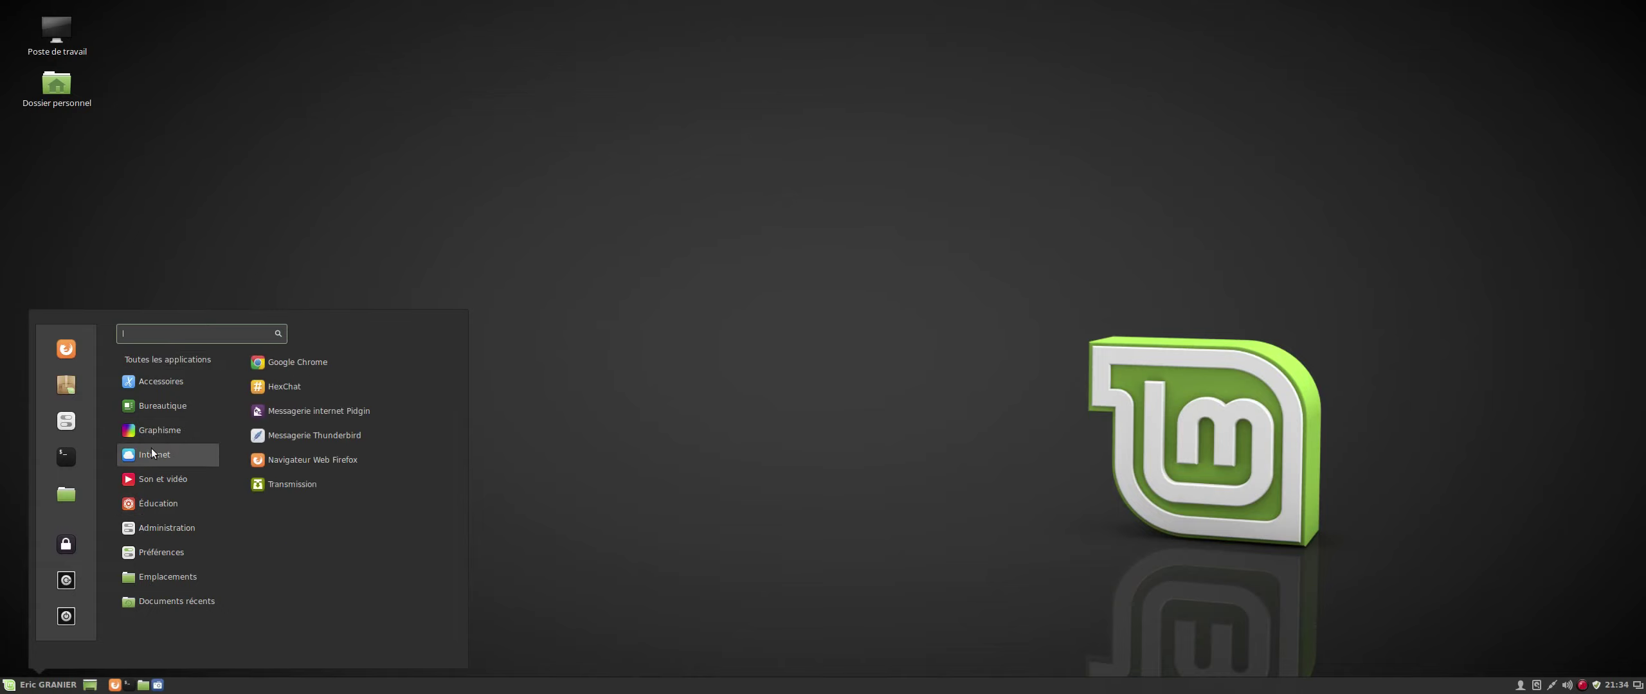
{"action": "left_click", "coordinate": [74, 424]}
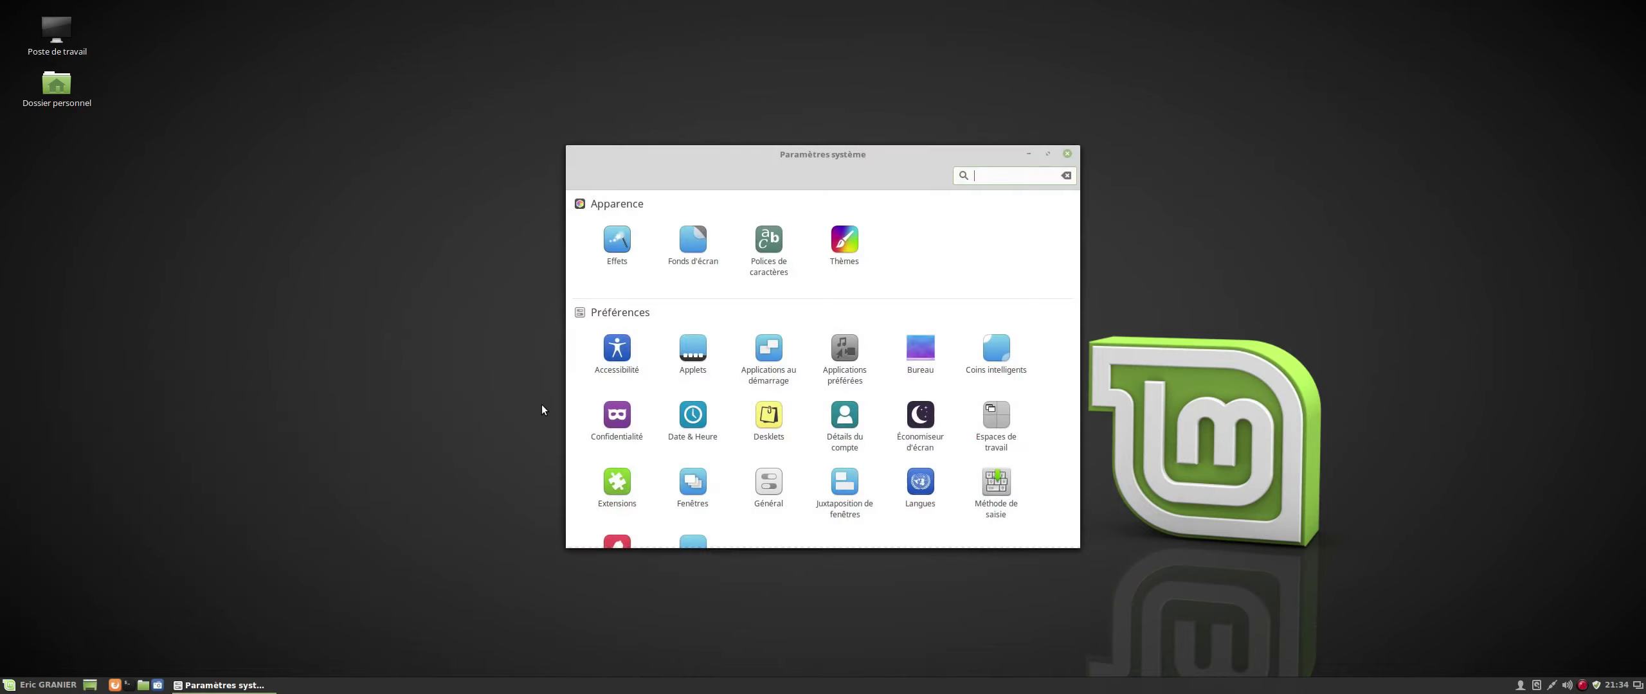
Step: Examine the Effets settings, both the effect activation options and the Personnaliser page, and return to the settings overview
{"action": "left_click", "coordinate": [628, 241]}
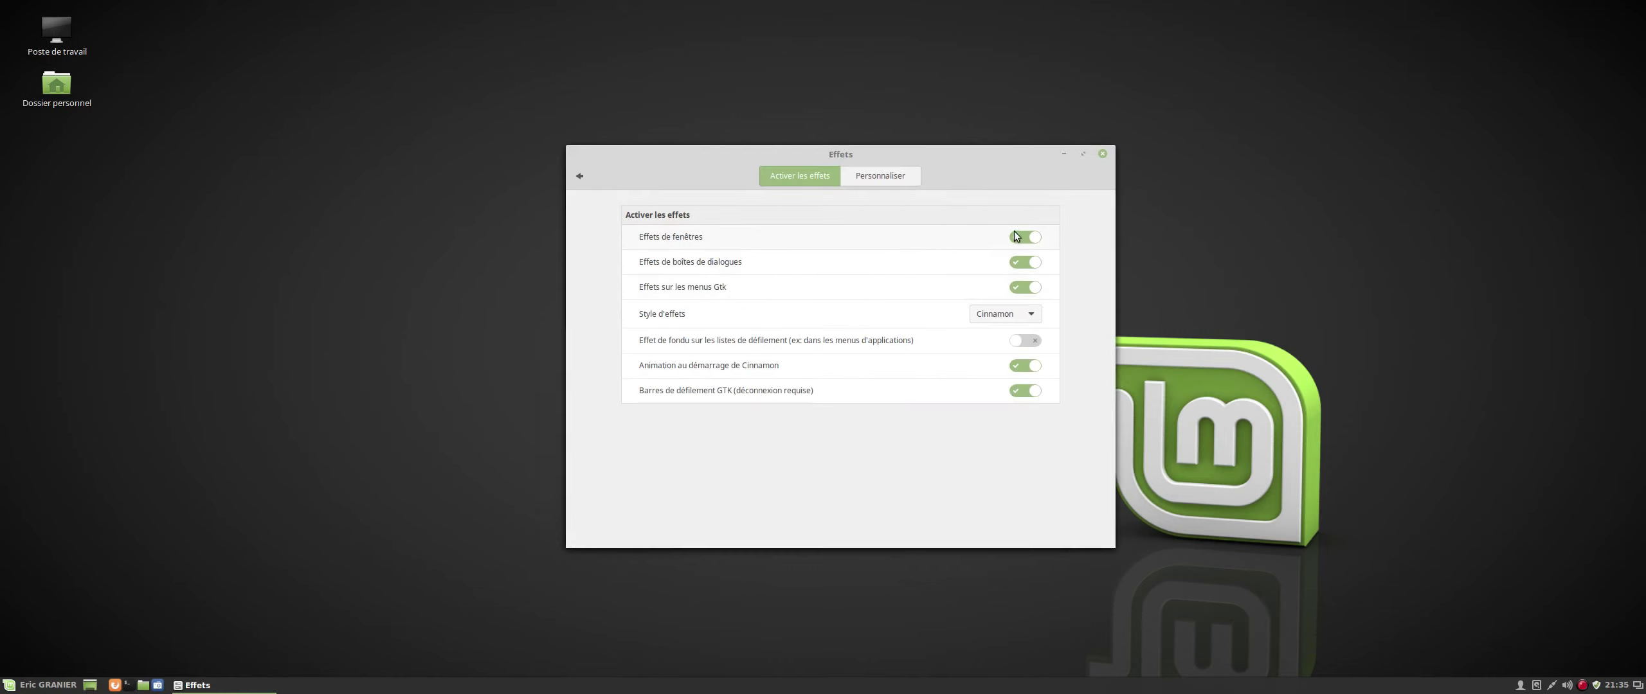
{"action": "left_click", "coordinate": [876, 177]}
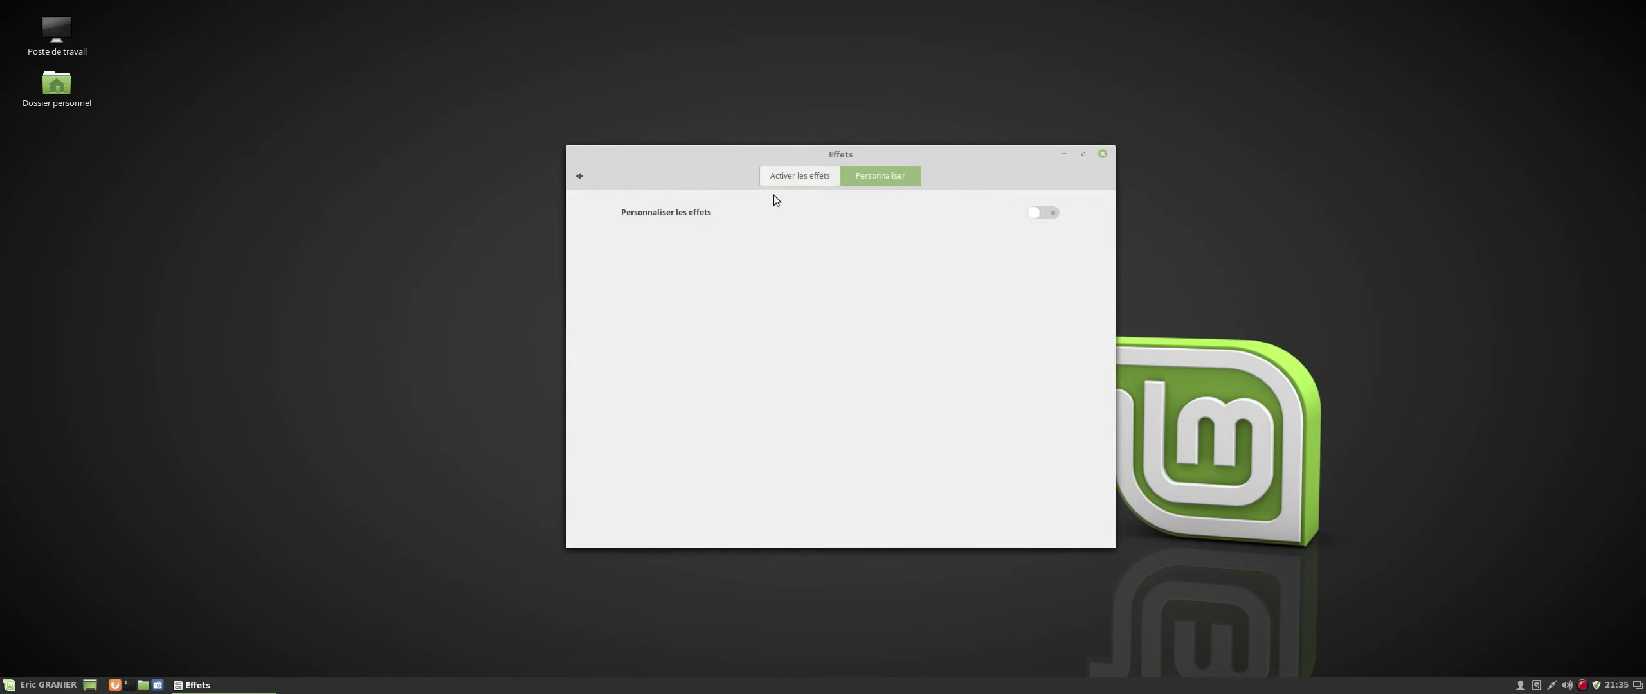
{"action": "left_click", "coordinate": [780, 179]}
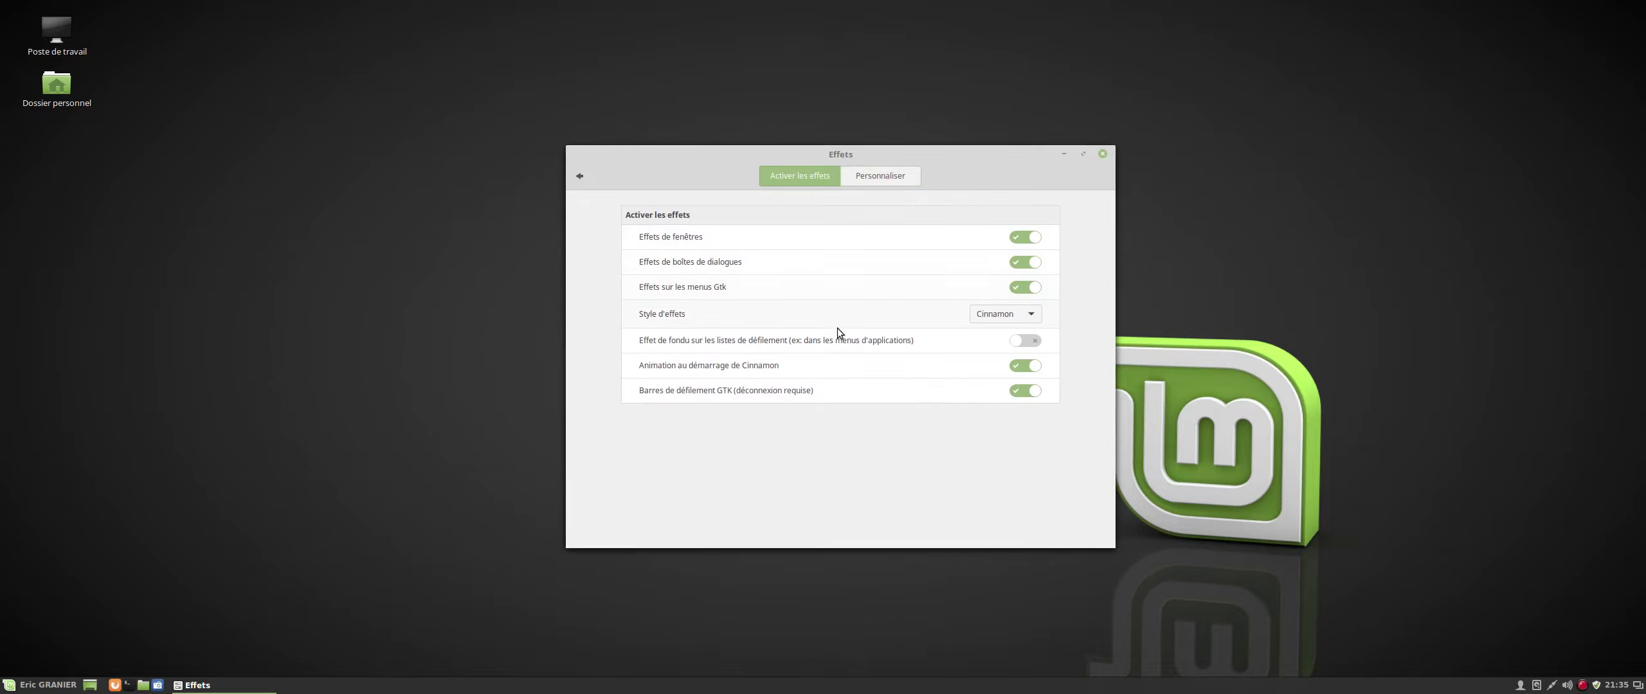
{"action": "left_click", "coordinate": [580, 176]}
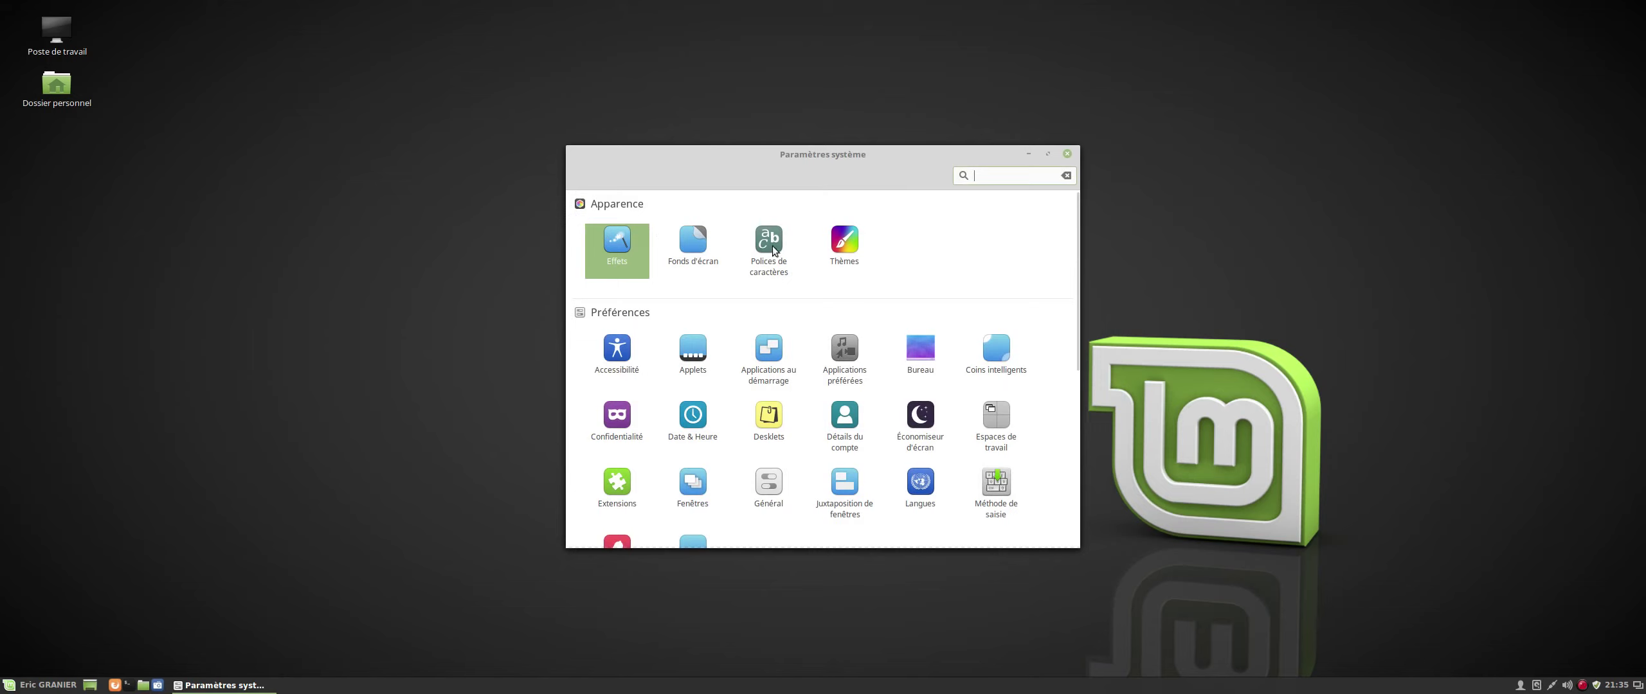